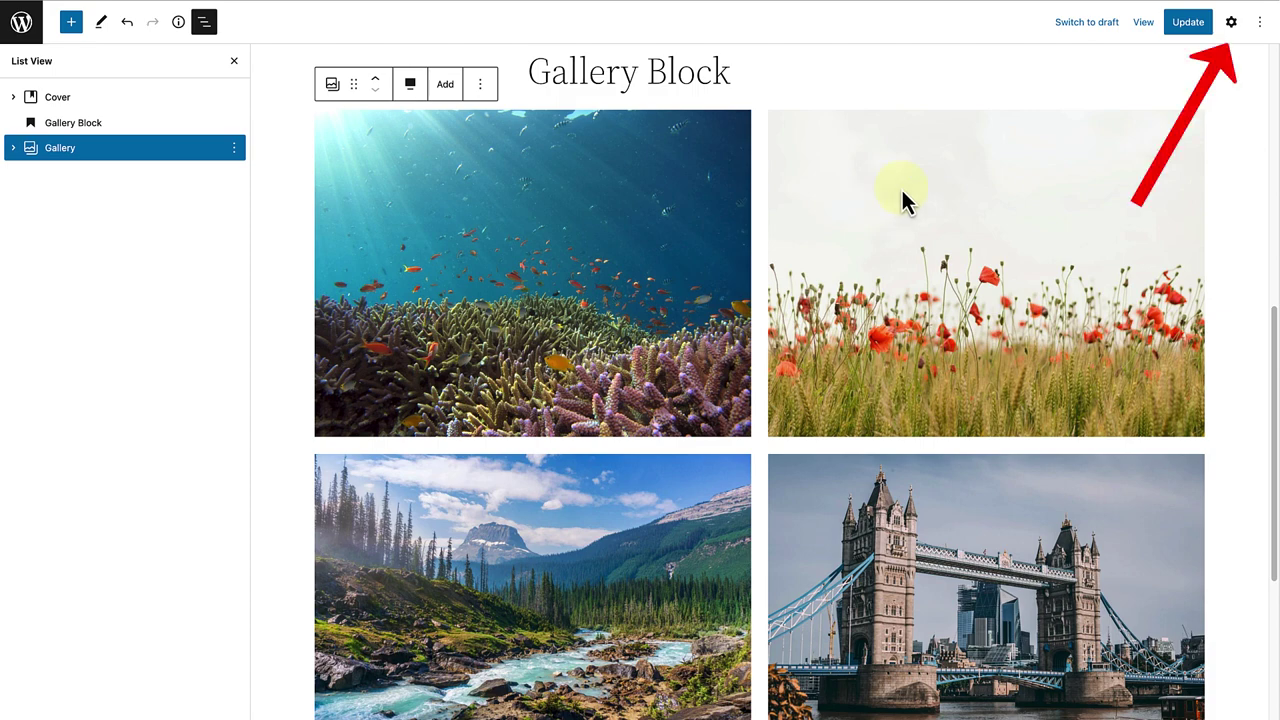
Step: Try the gallery's block spacing at the X-Small preset, a custom 10 px, and 35 px
left_click(1231, 24)
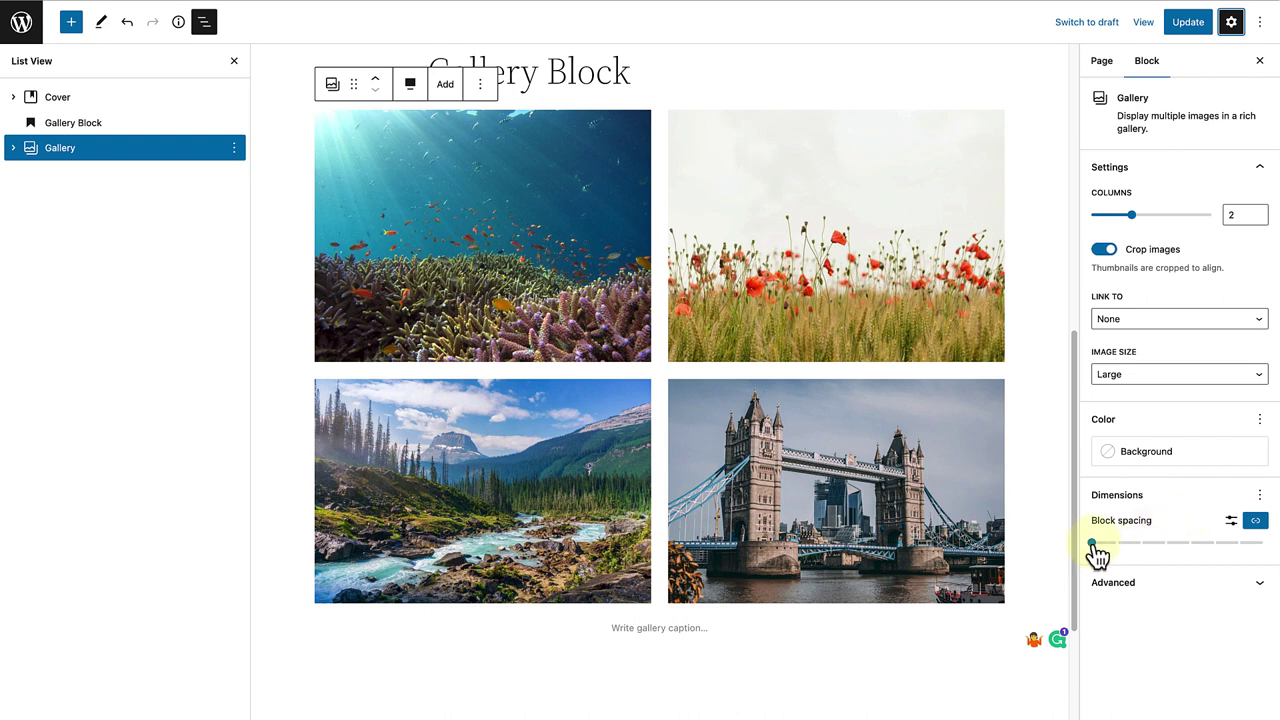
left_click_drag(1093, 553, 1150, 562)
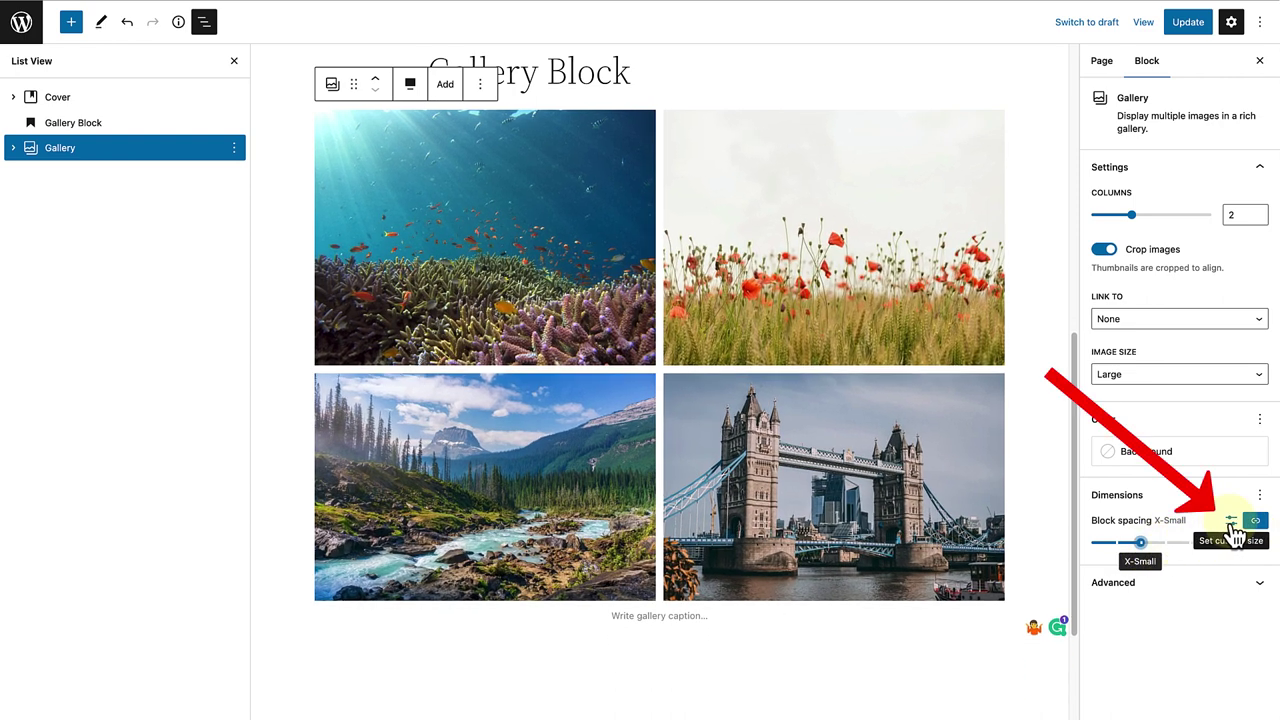
left_click(1231, 522)
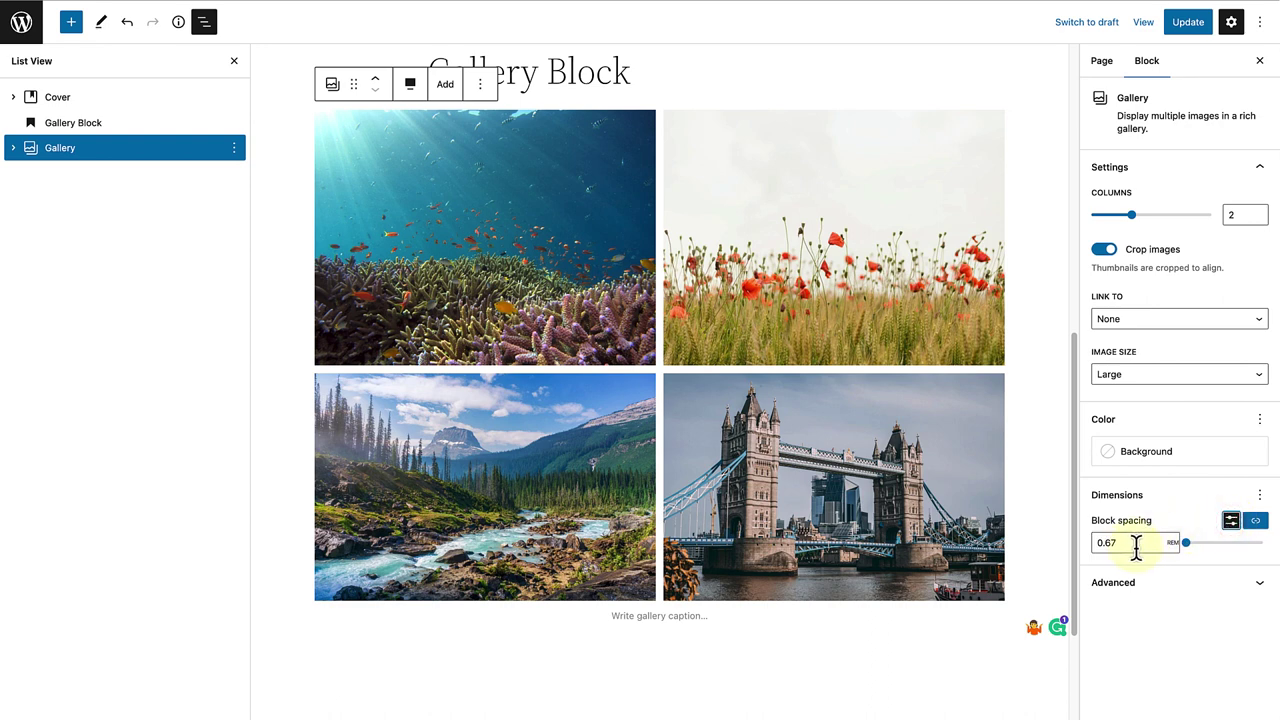
left_click(1173, 545)
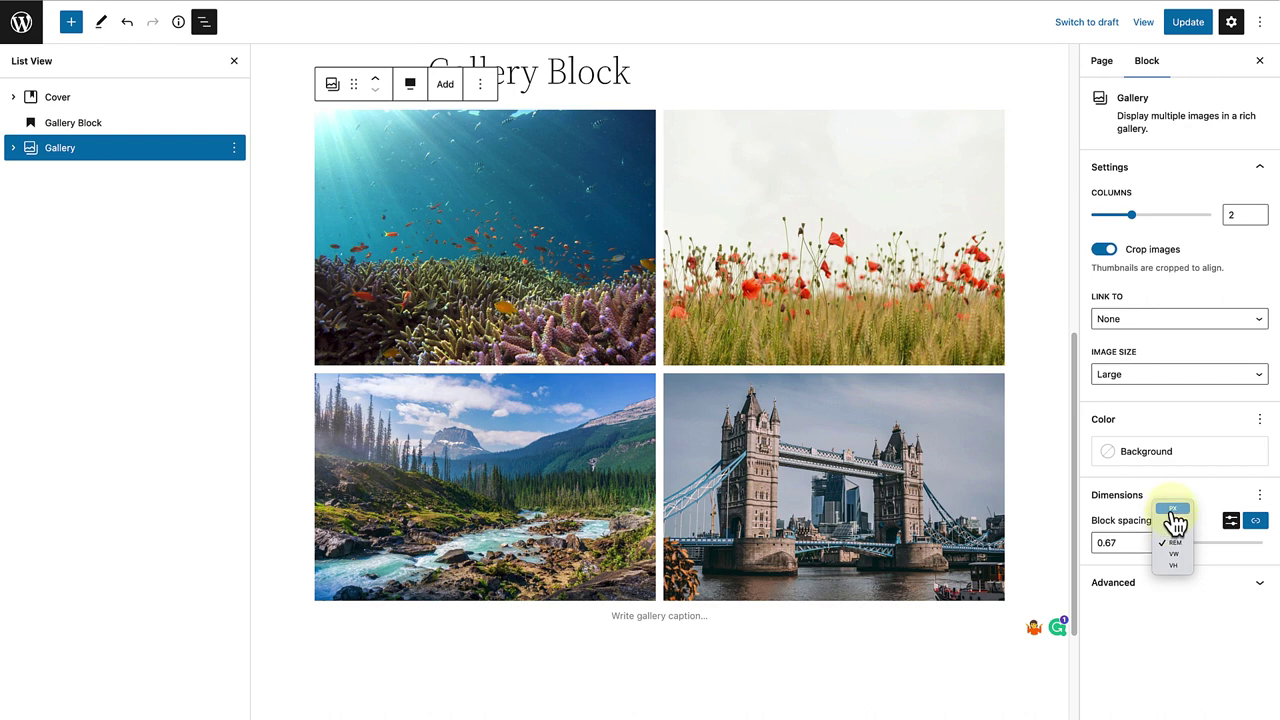
left_click(1177, 520)
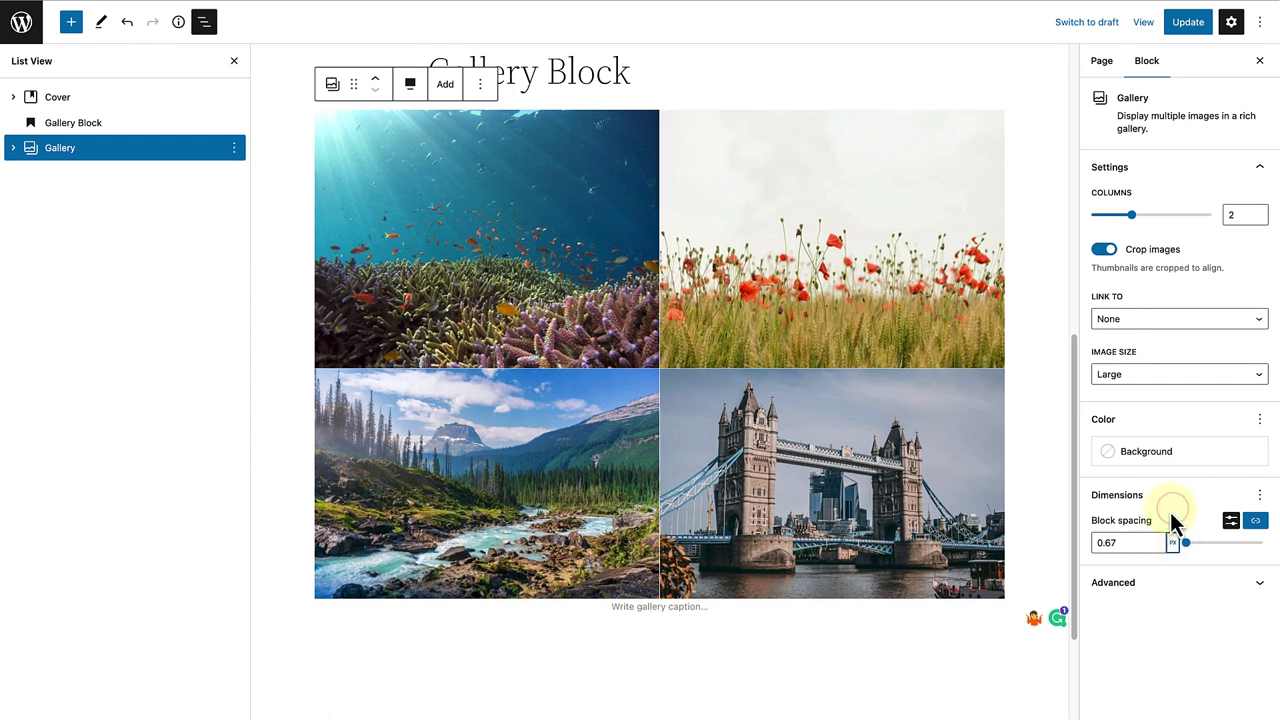
left_click_drag(1128, 545, 1090, 547)
type("10")
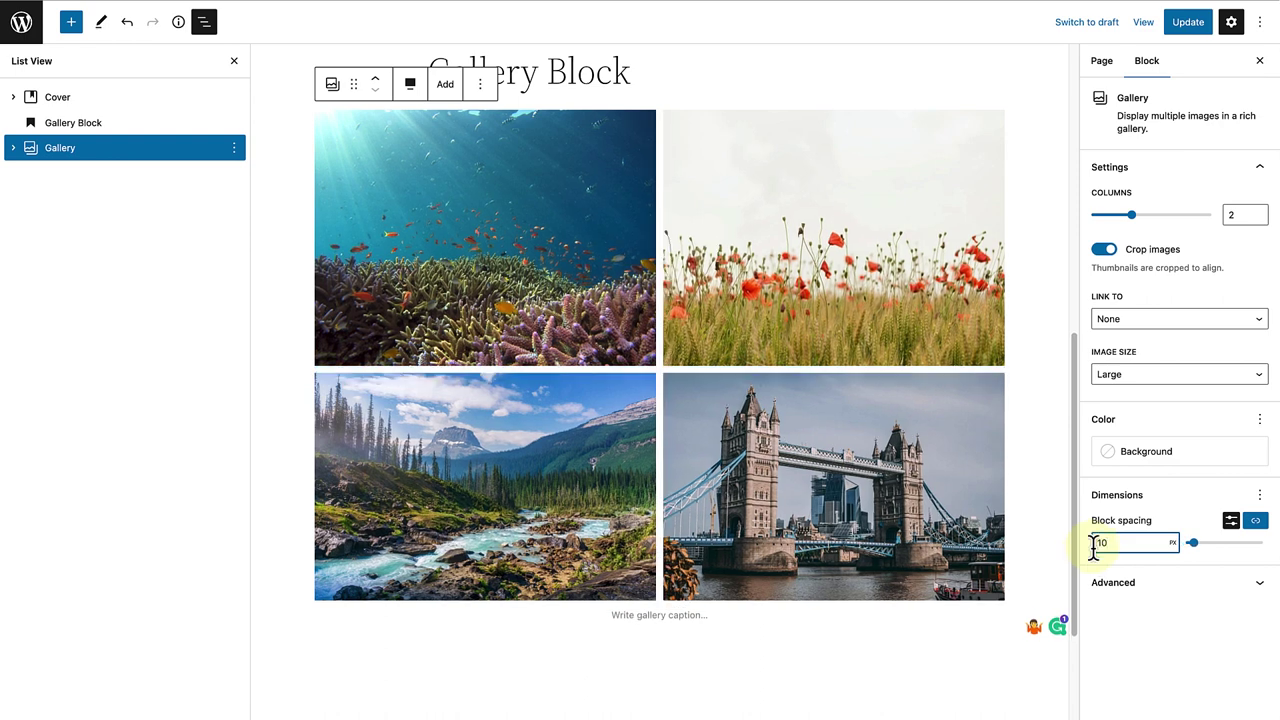
left_click_drag(1195, 547, 1214, 548)
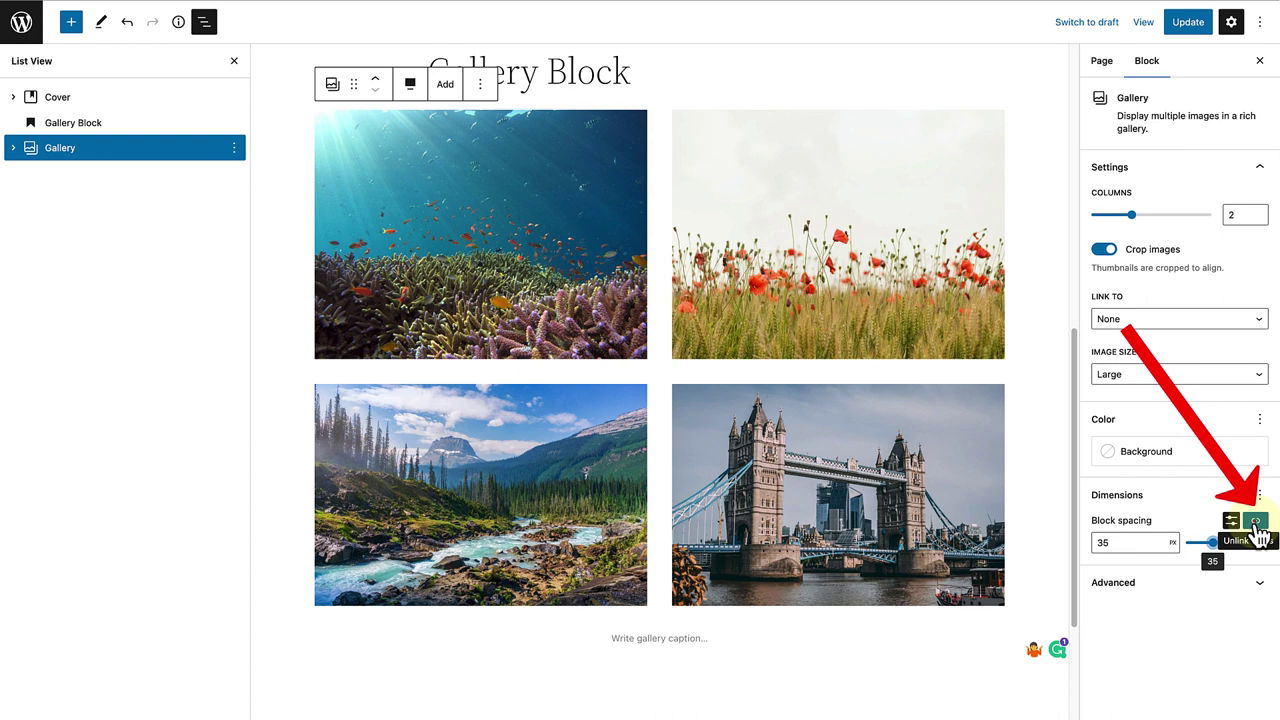
Step: Unlink the gallery's spacing directions, set vertical to 18 px and horizontal to 0 px, and reset all its dimensions
left_click(1256, 521)
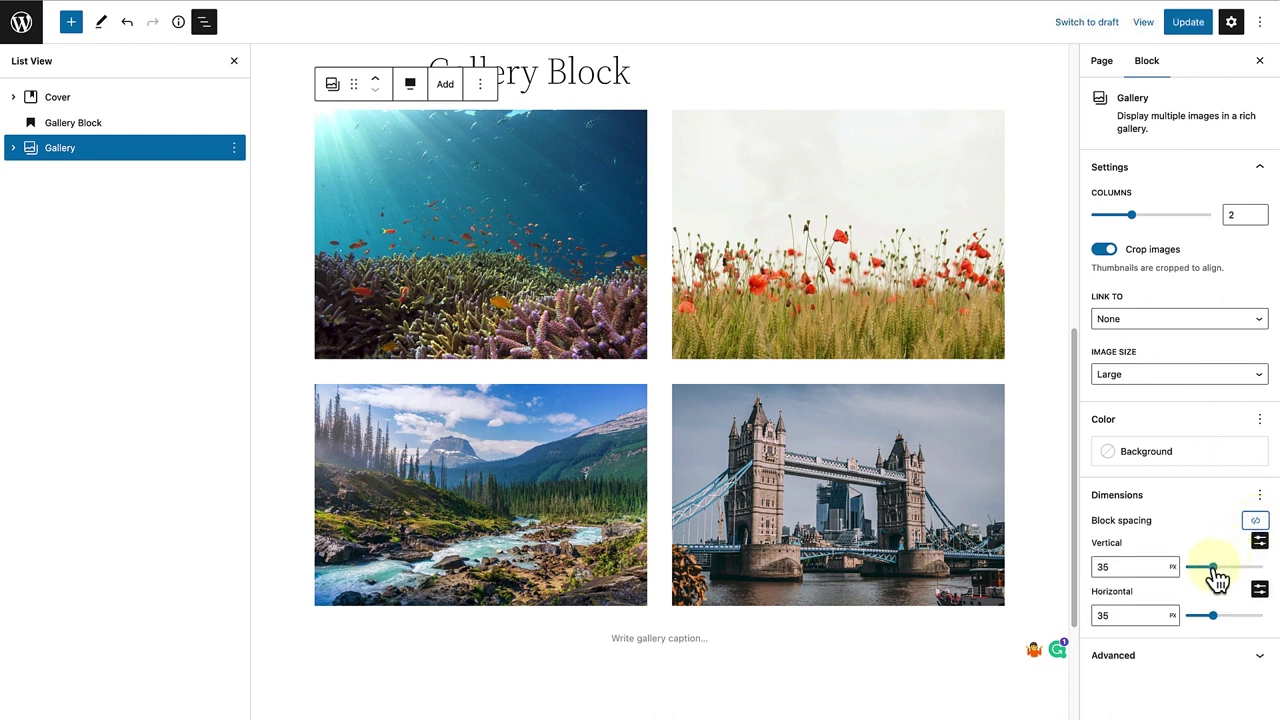
mouse_move(1215, 572)
left_mouse_down()
mouse_move(1234, 569)
mouse_move(1197, 572)
left_mouse_up()
mouse_move(1213, 618)
left_mouse_down()
mouse_move(1237, 627)
mouse_move(1189, 626)
left_mouse_up()
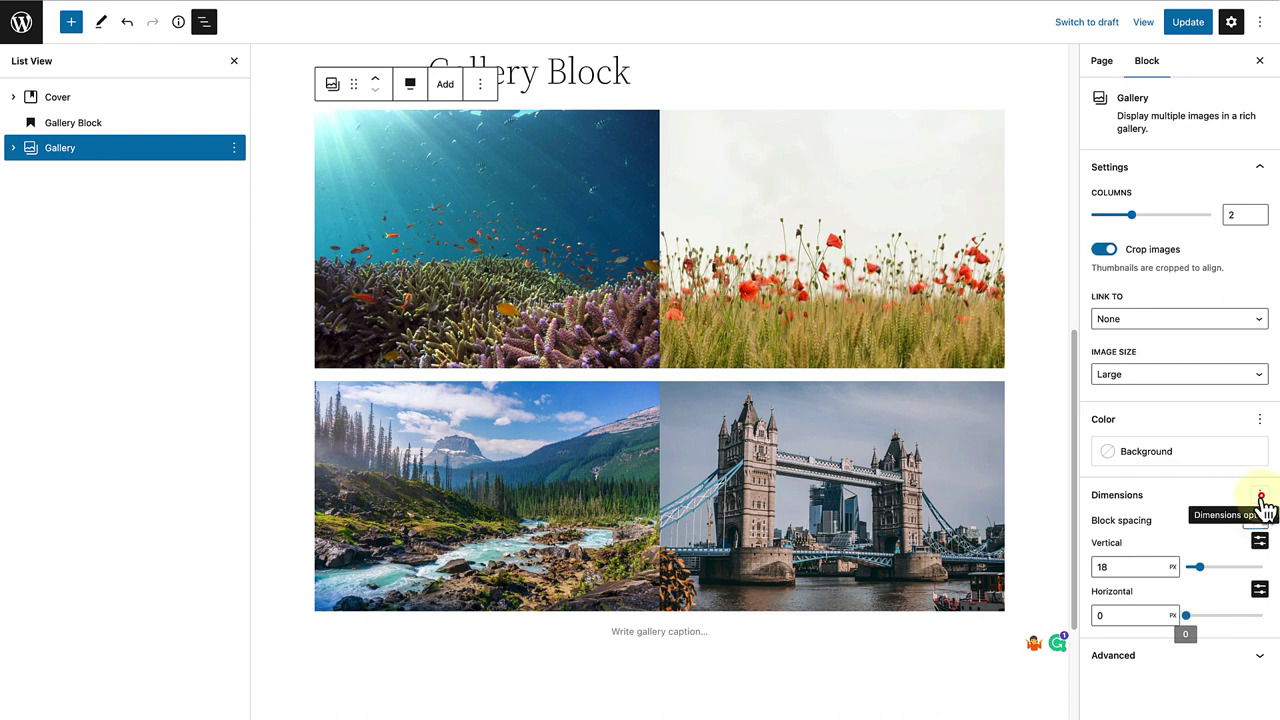
left_click(1260, 497)
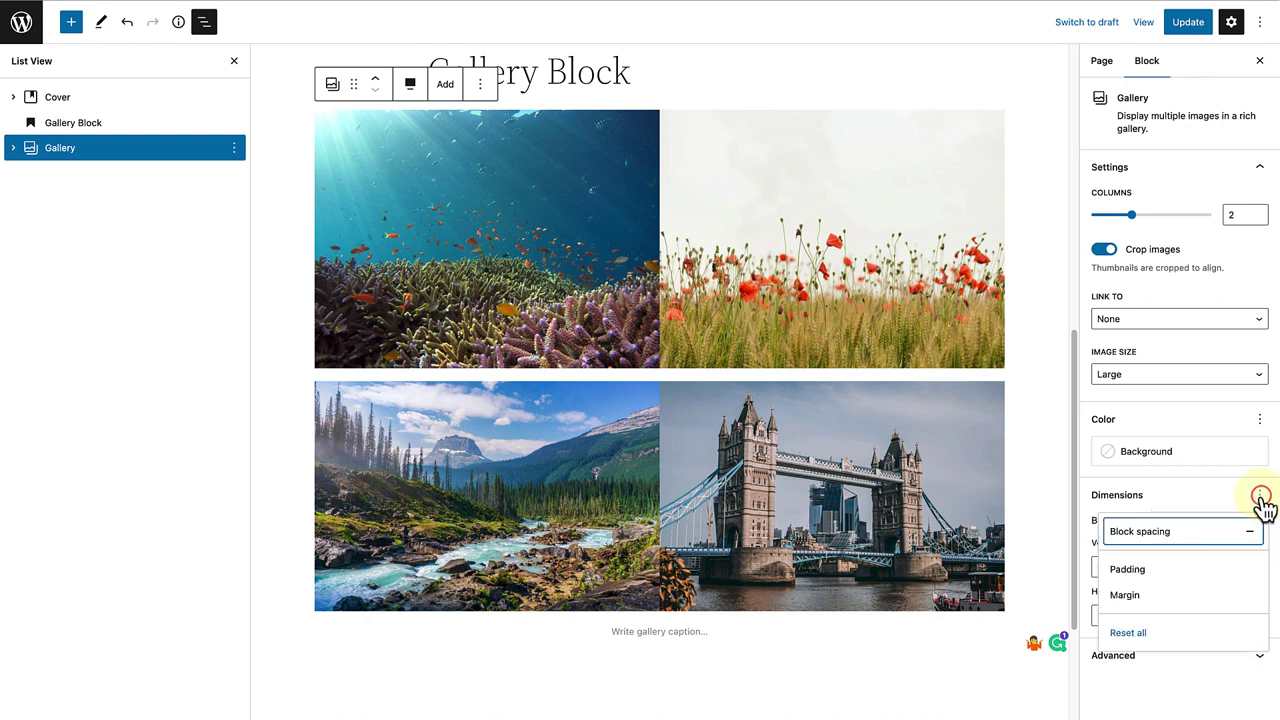
left_click(1138, 636)
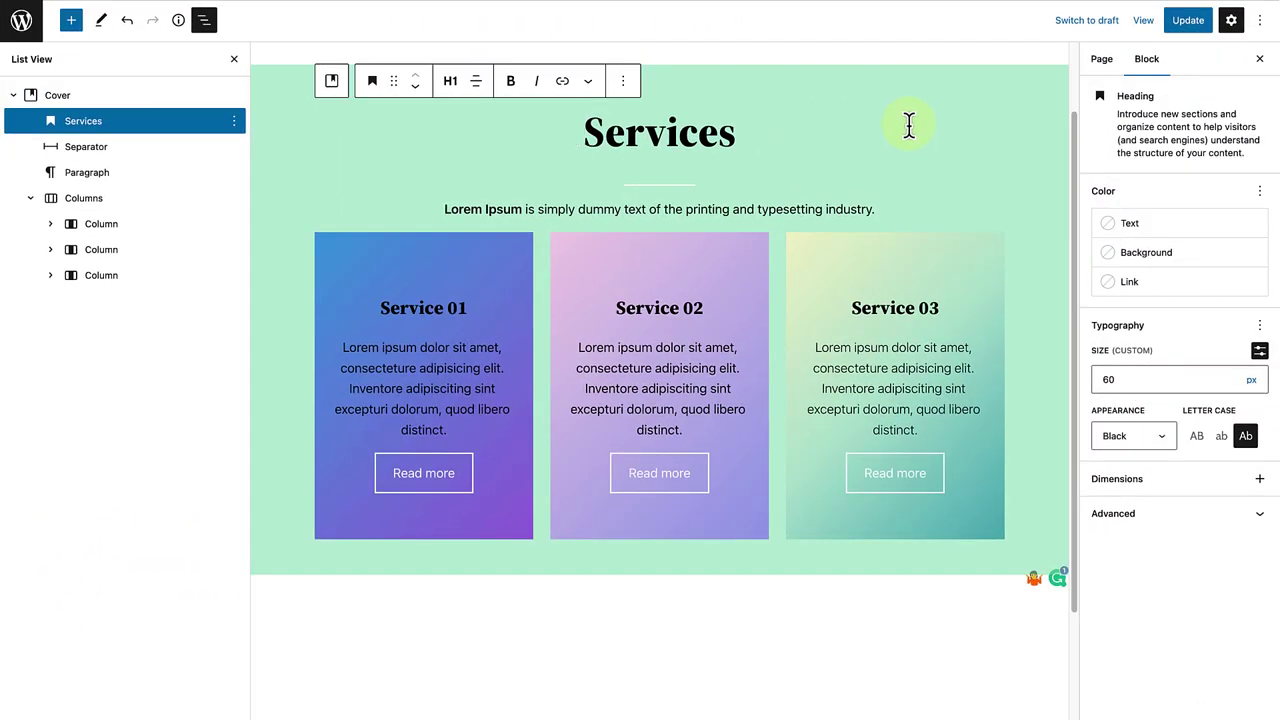
Step: Select the Columns block holding the three service cards and add the block spacing control to its dimensions
left_click(92, 205)
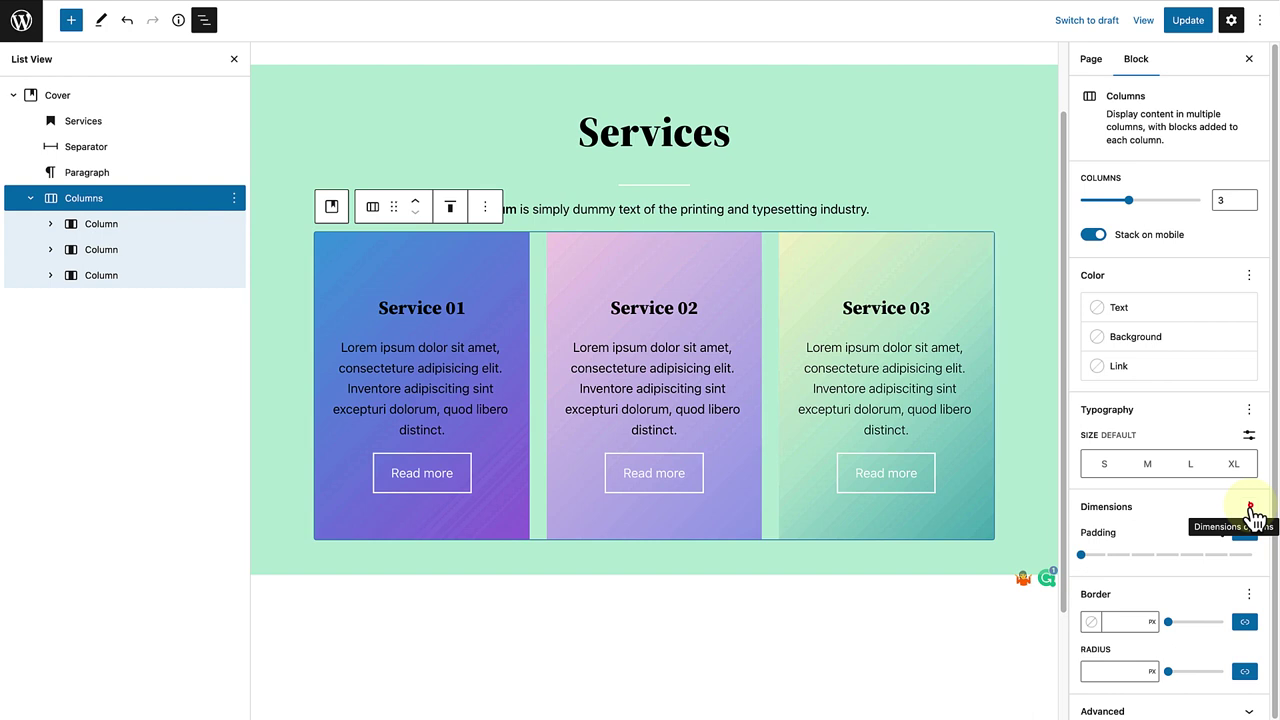
left_click(1249, 507)
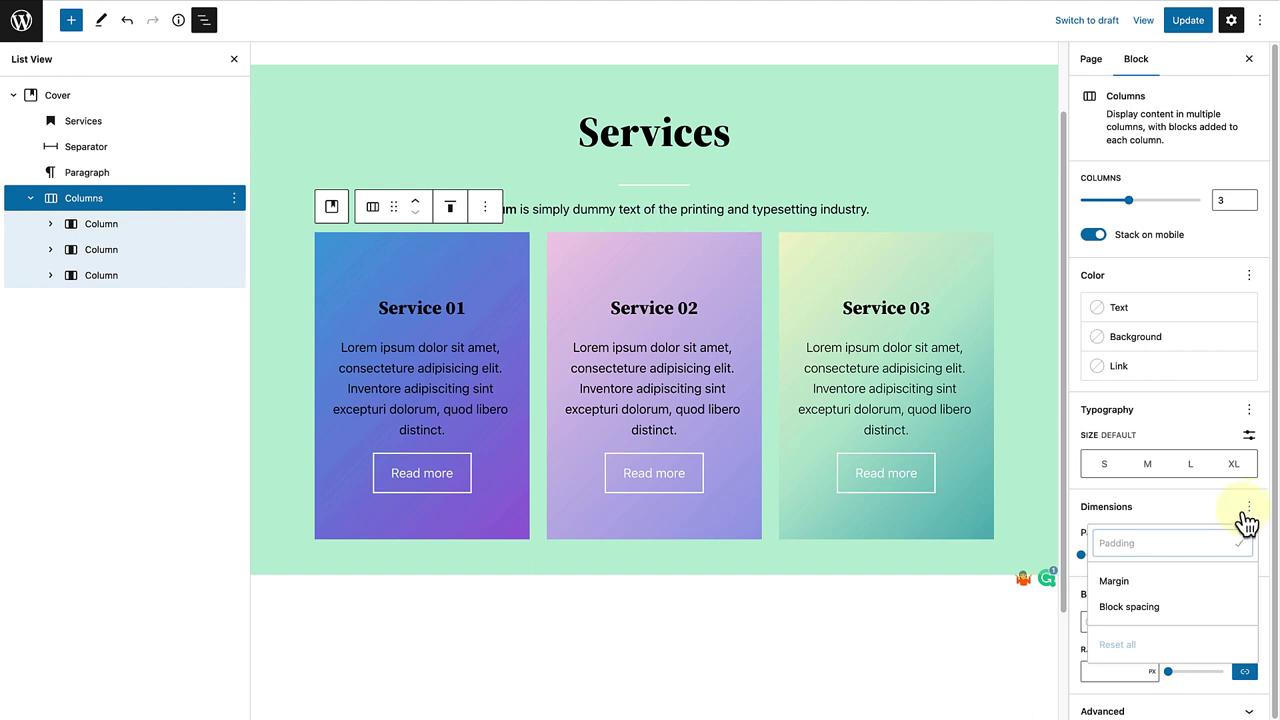
left_click(1126, 607)
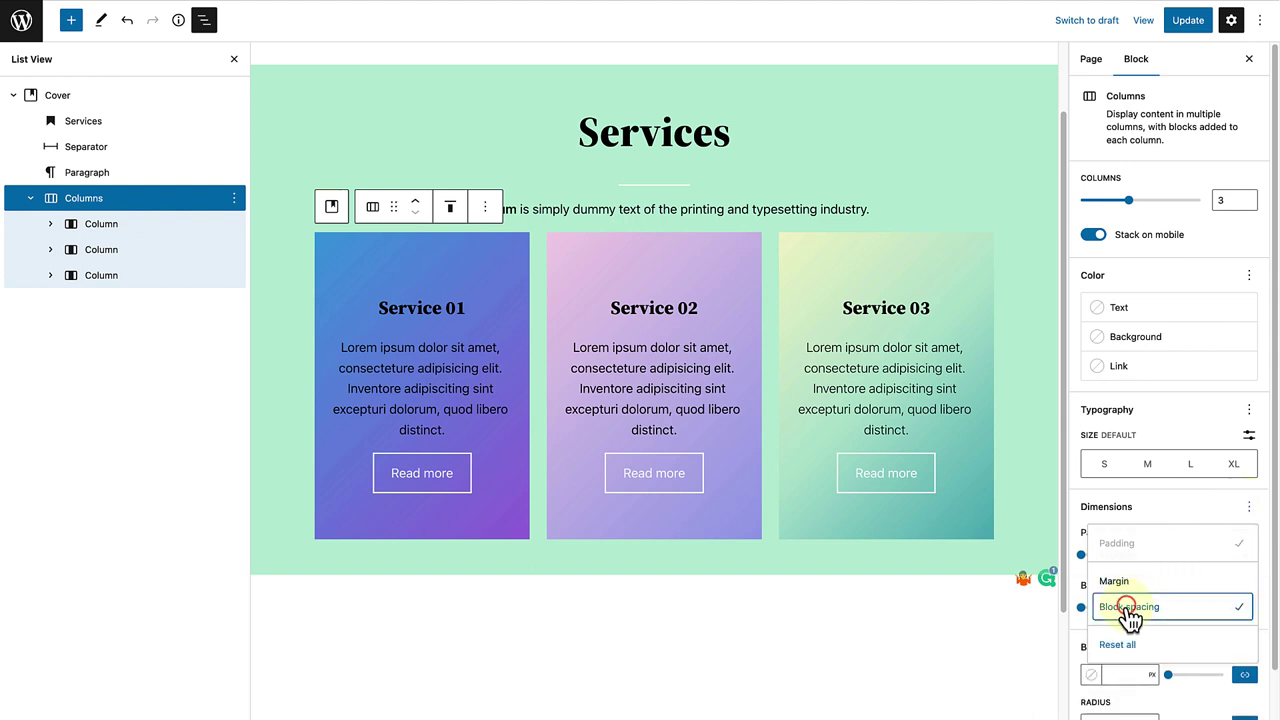
left_click(1078, 580)
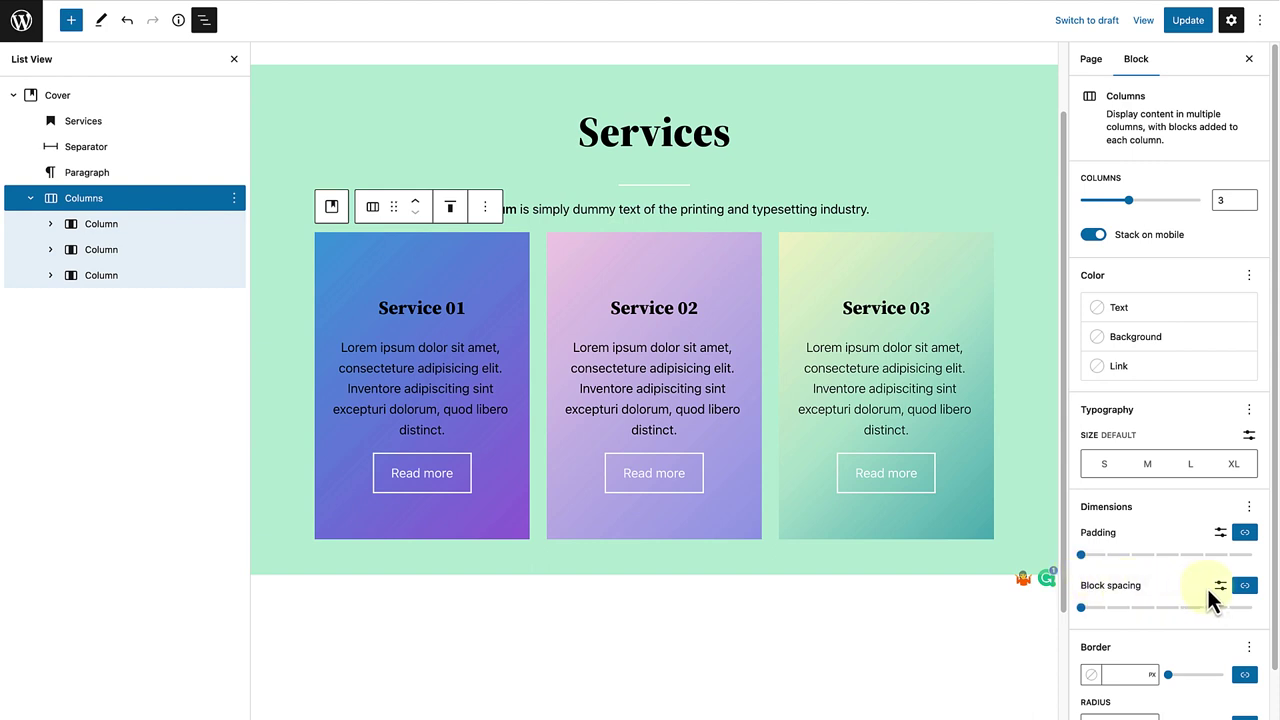
Step: Switch the service columns' block spacing to a custom size, trying 0 px and then setting it to 50 px
left_click(1220, 587)
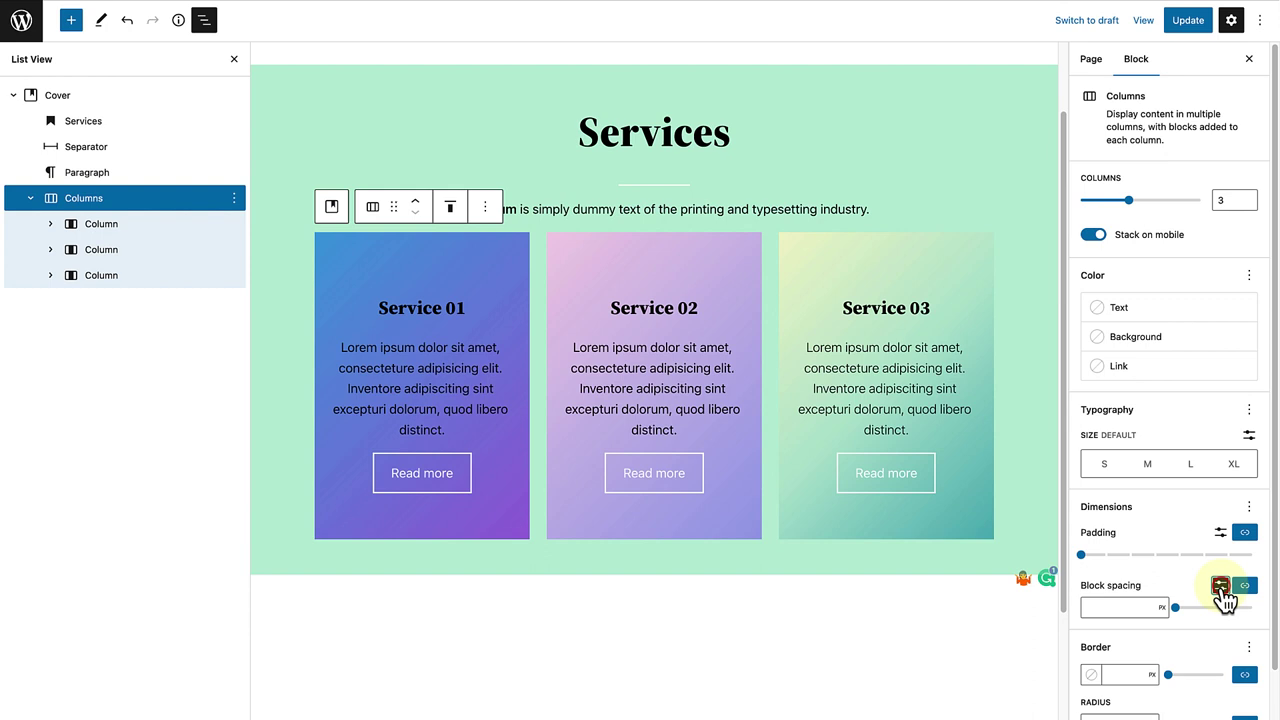
left_click(1121, 607)
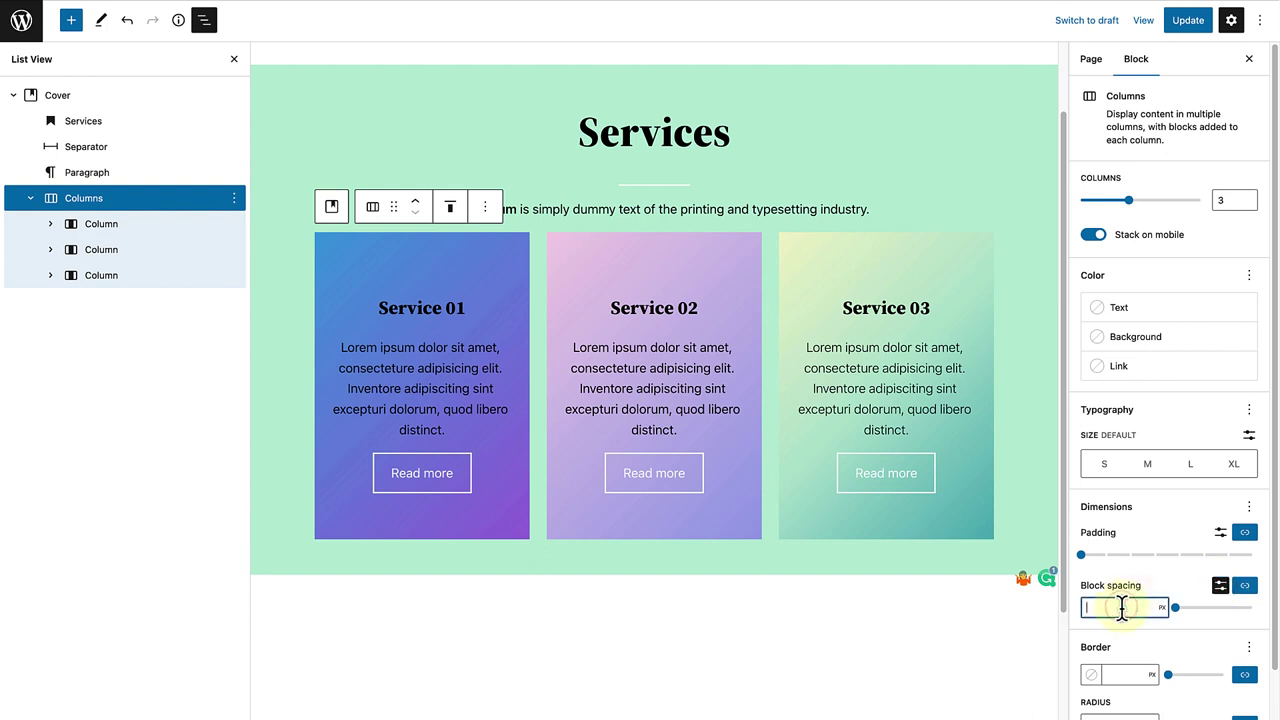
type("0")
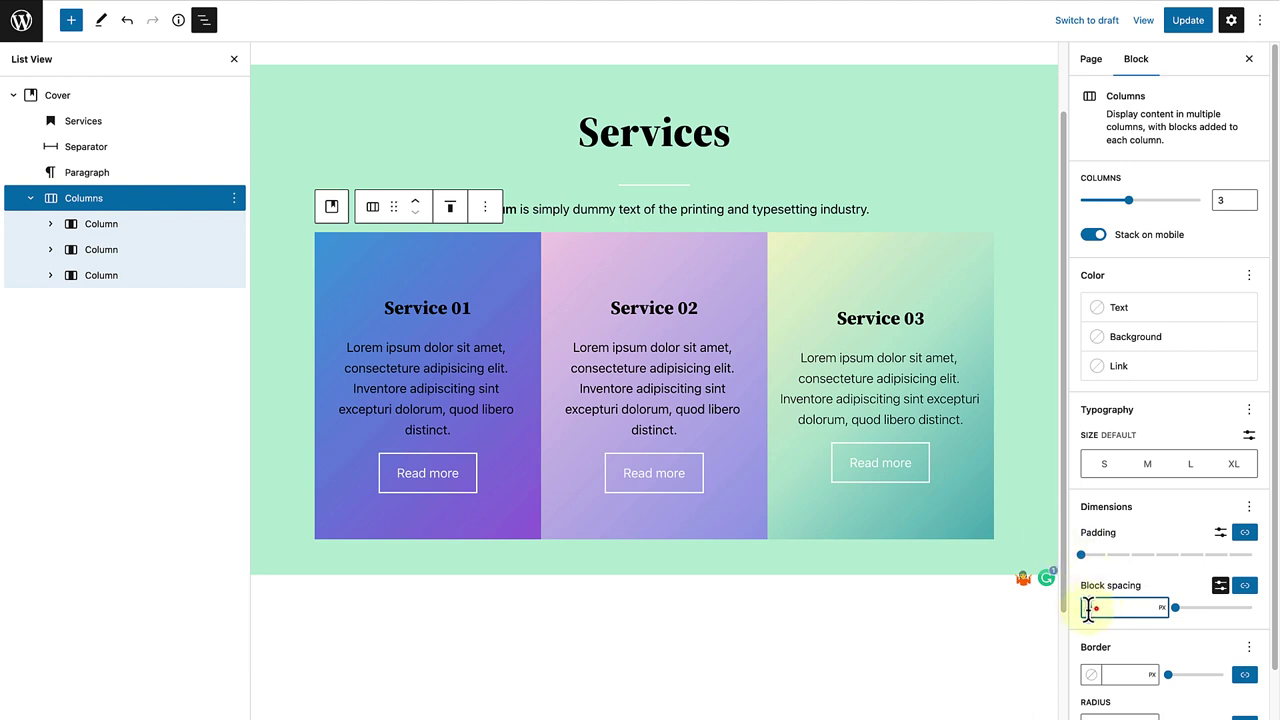
left_click(1083, 608)
type("50")
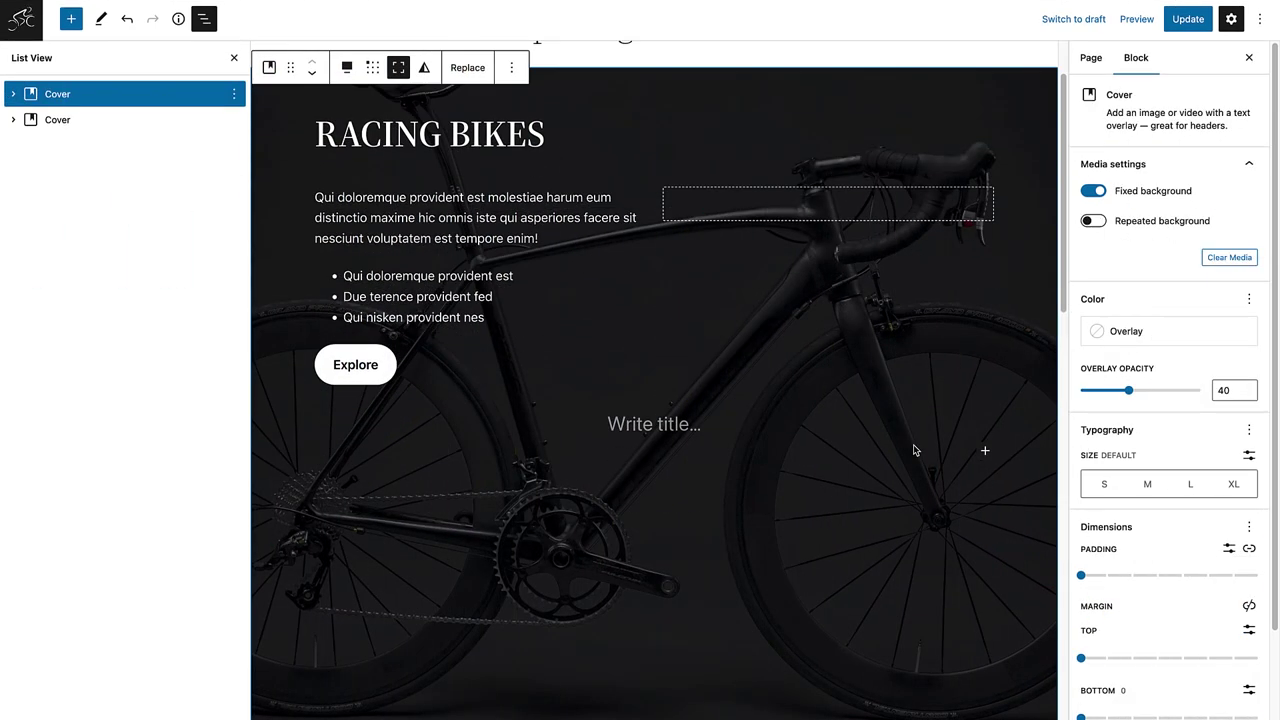
Step: Select both Cover blocks and combine them into a single Group block
scroll(912, 450, "down", 2)
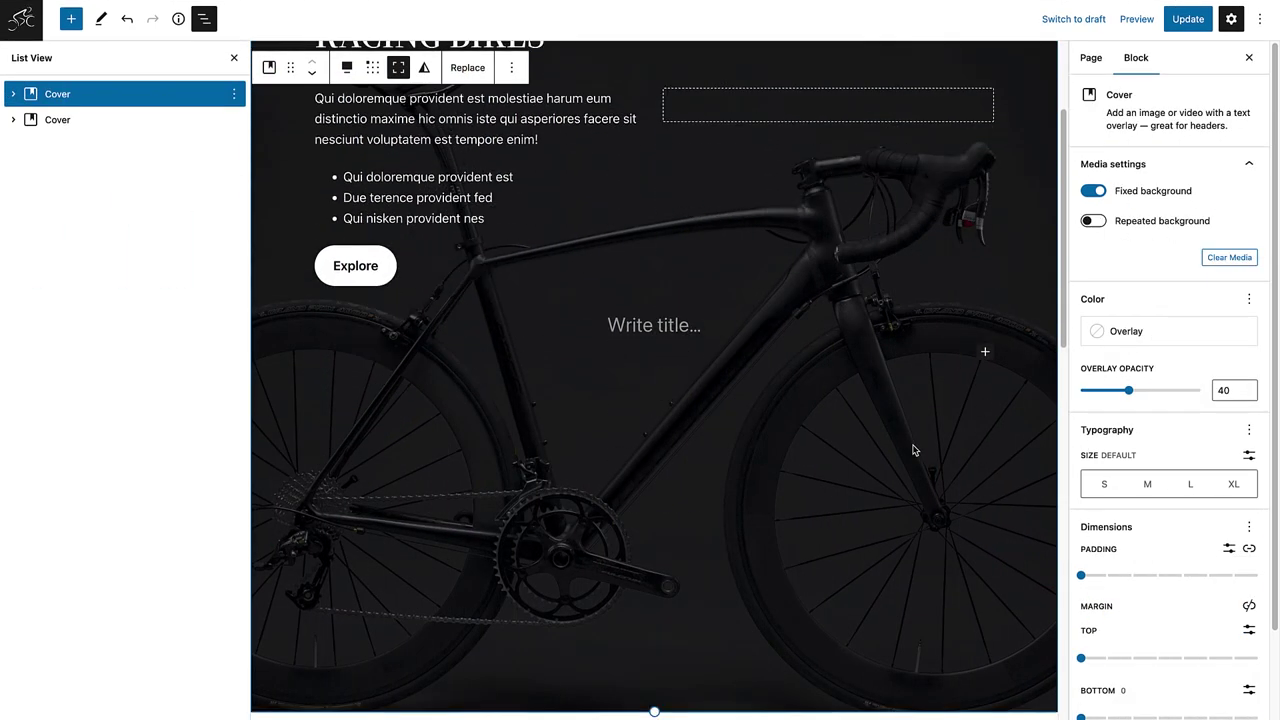
scroll(912, 450, "down", 5)
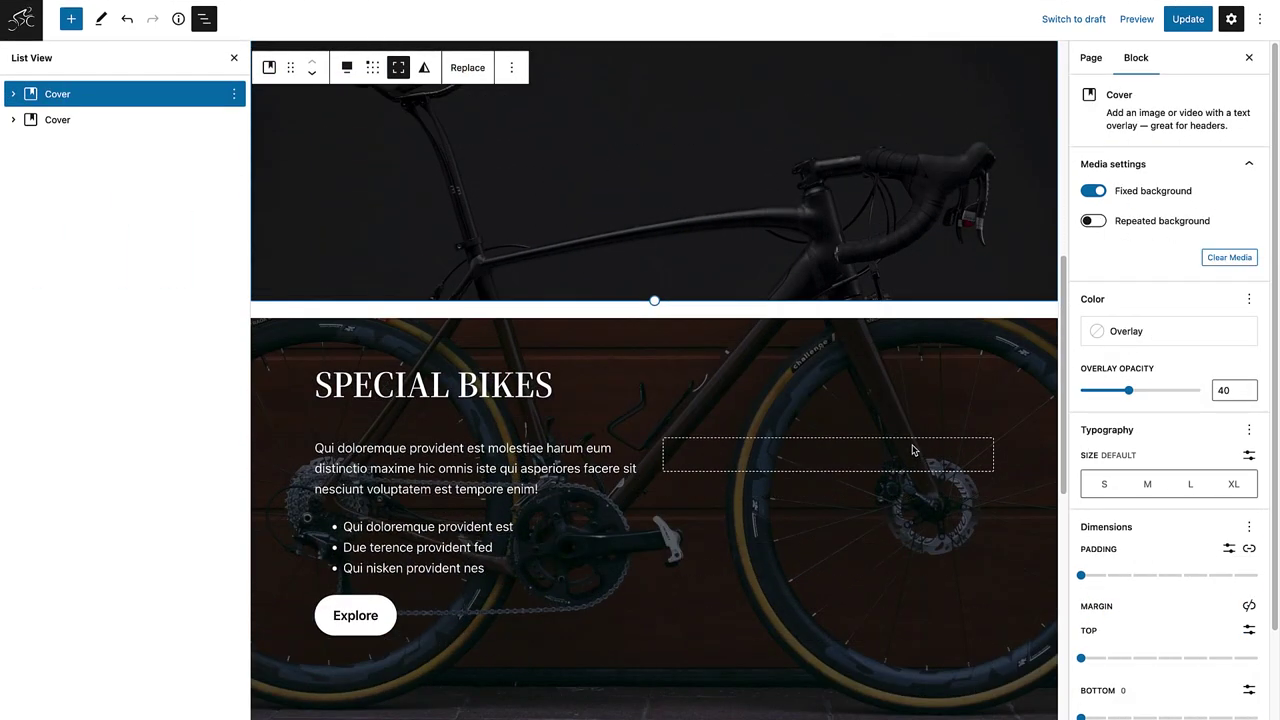
scroll(912, 450, "down", 2)
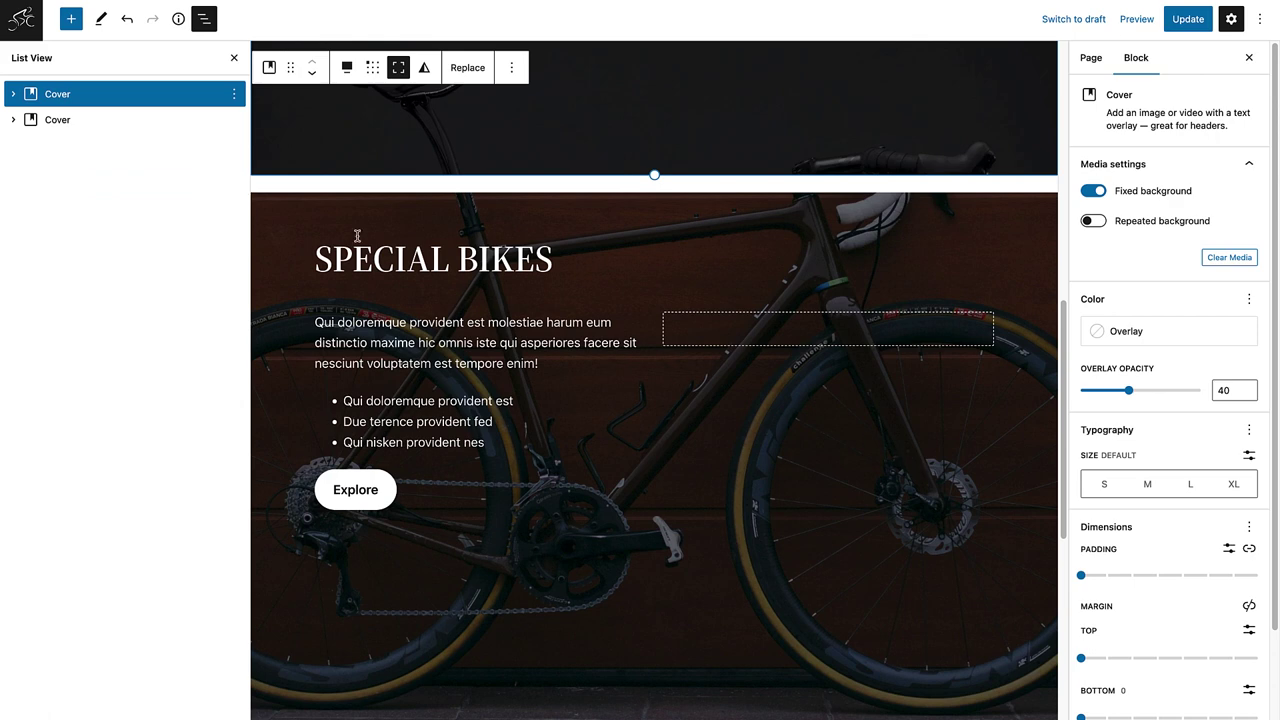
left_click(101, 120, "shift")
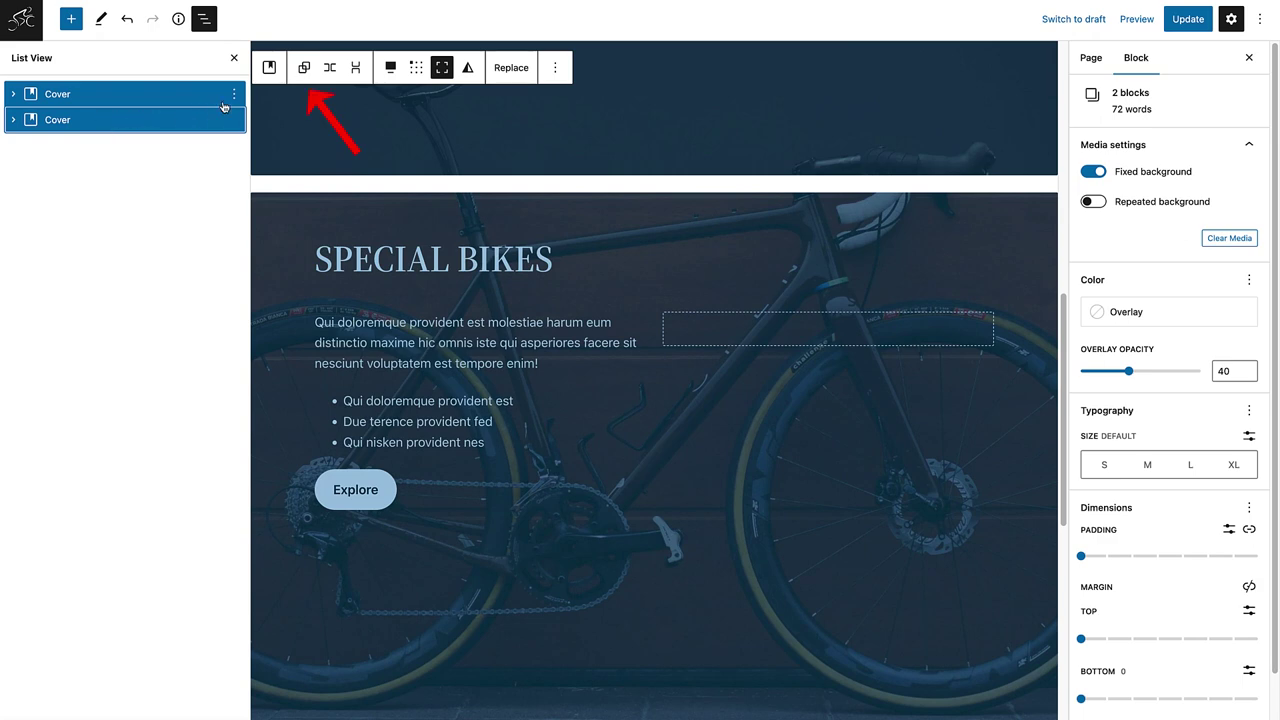
left_click(304, 67)
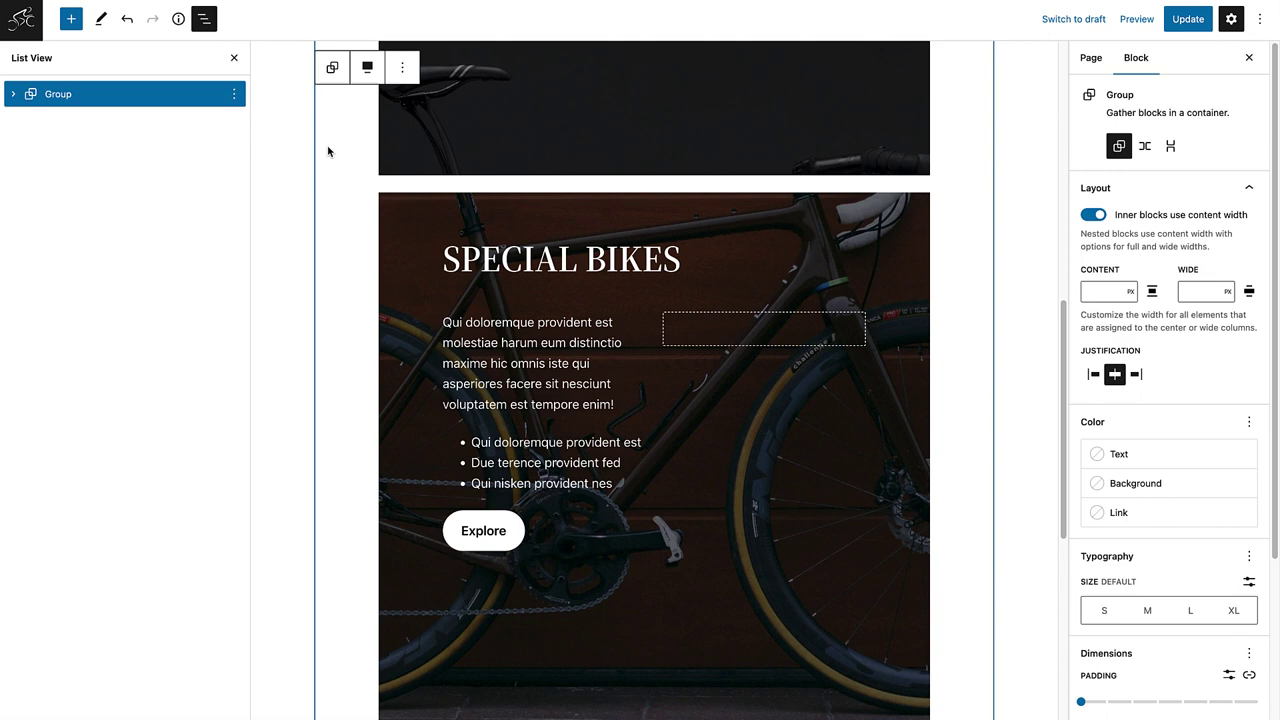
Step: Set the block spacing of the group containing the two covers to a custom 0 px
left_click_drag(1270, 400, 1273, 590)
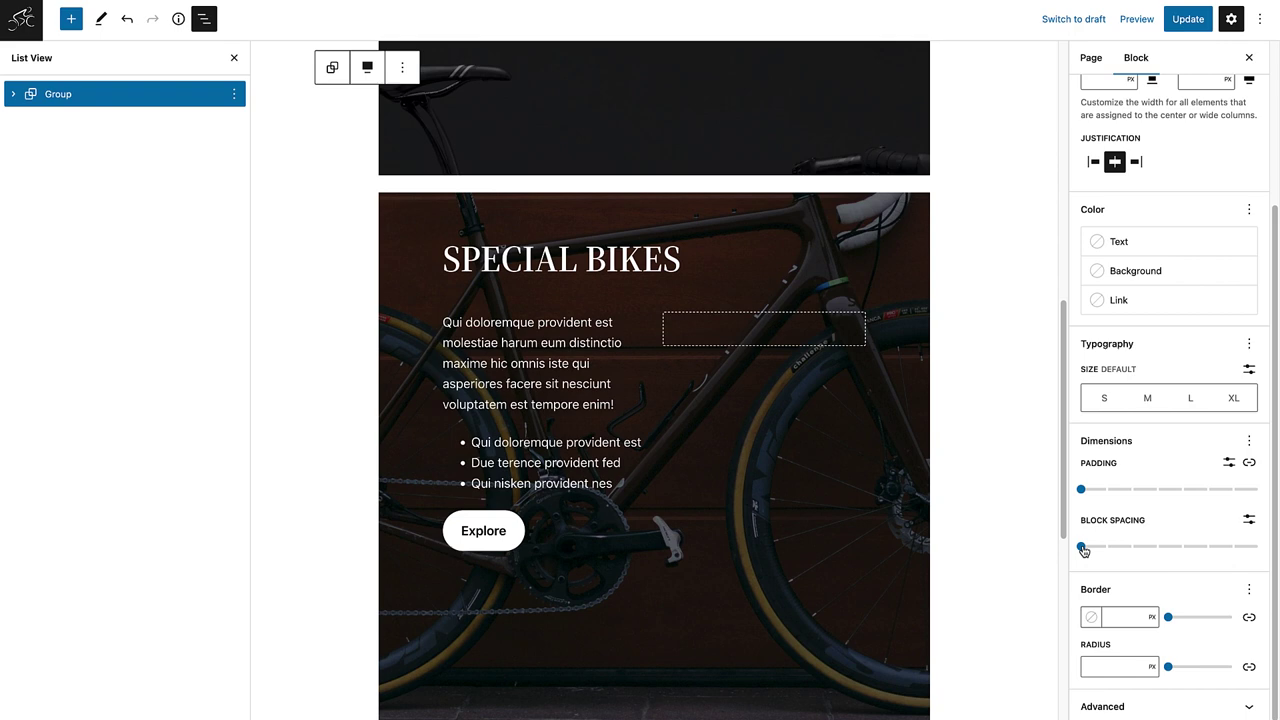
left_click(1250, 522)
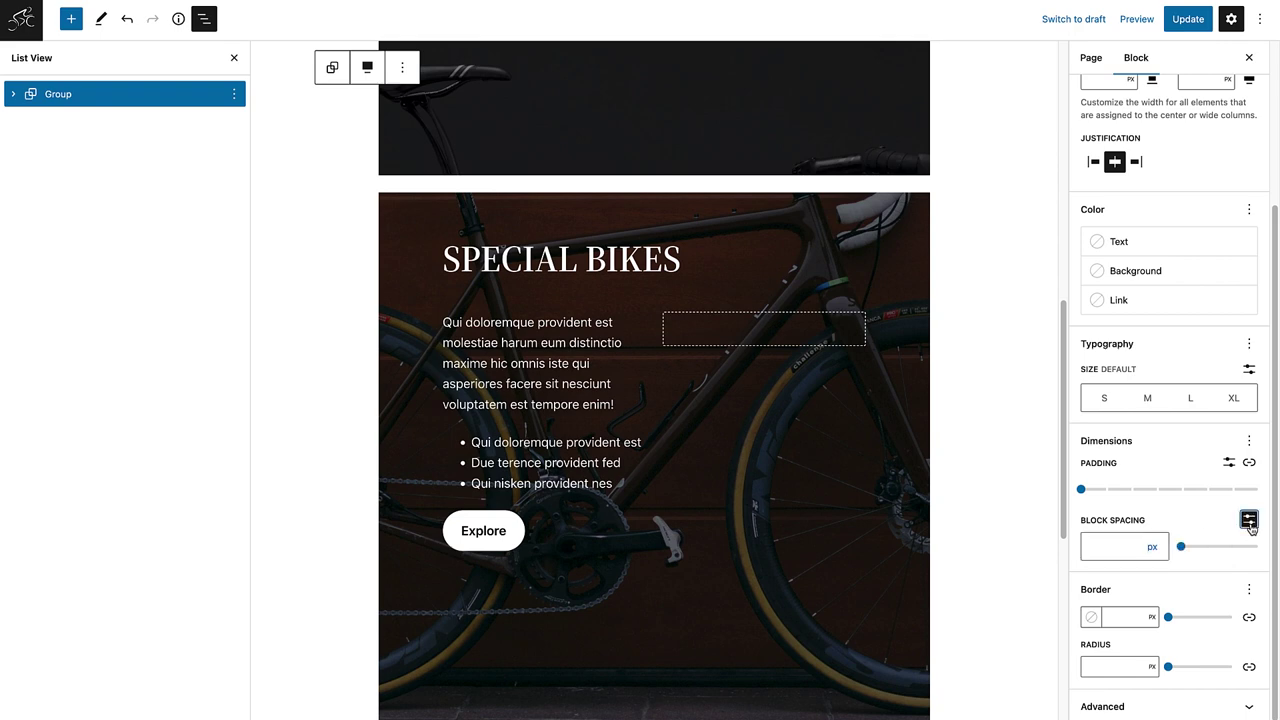
left_click(1122, 546)
type("0")
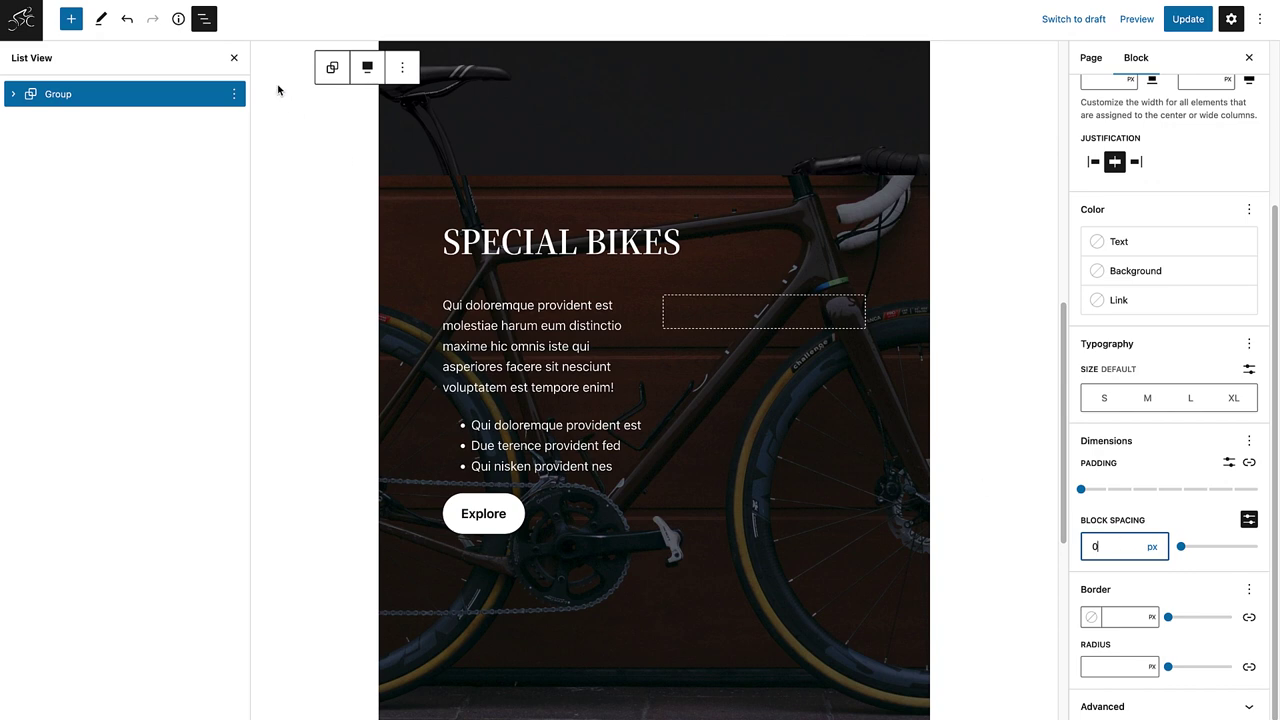
Step: Close the list view and examine the transition between the two fixed-background bike covers
left_click(234, 58)
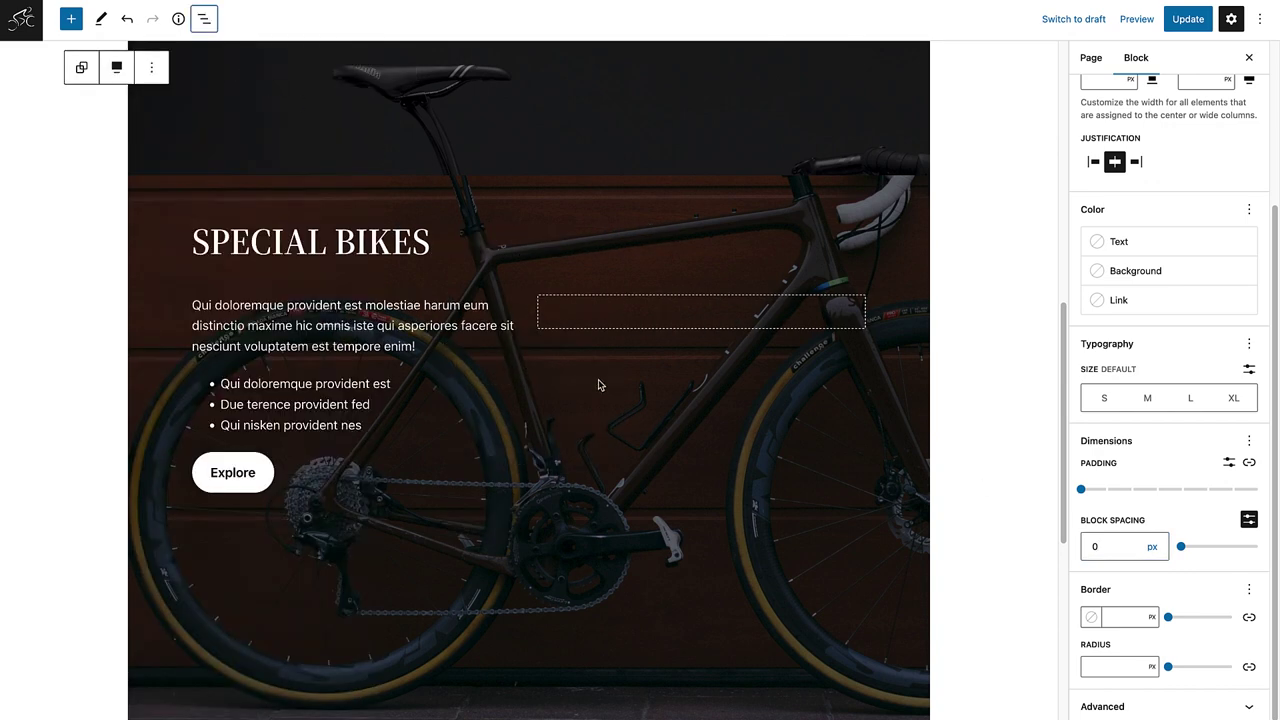
scroll(600, 390, "up", 5)
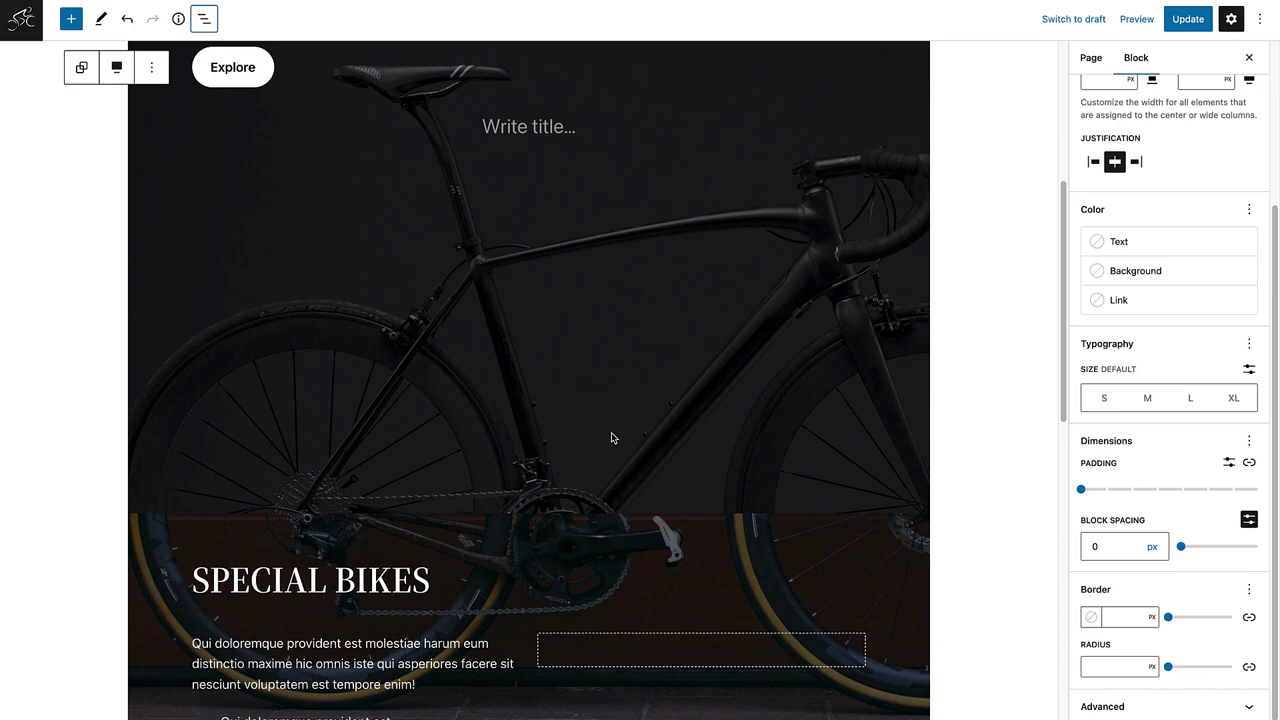
scroll(613, 437, "down", 3)
scroll(613, 439, "down", 2)
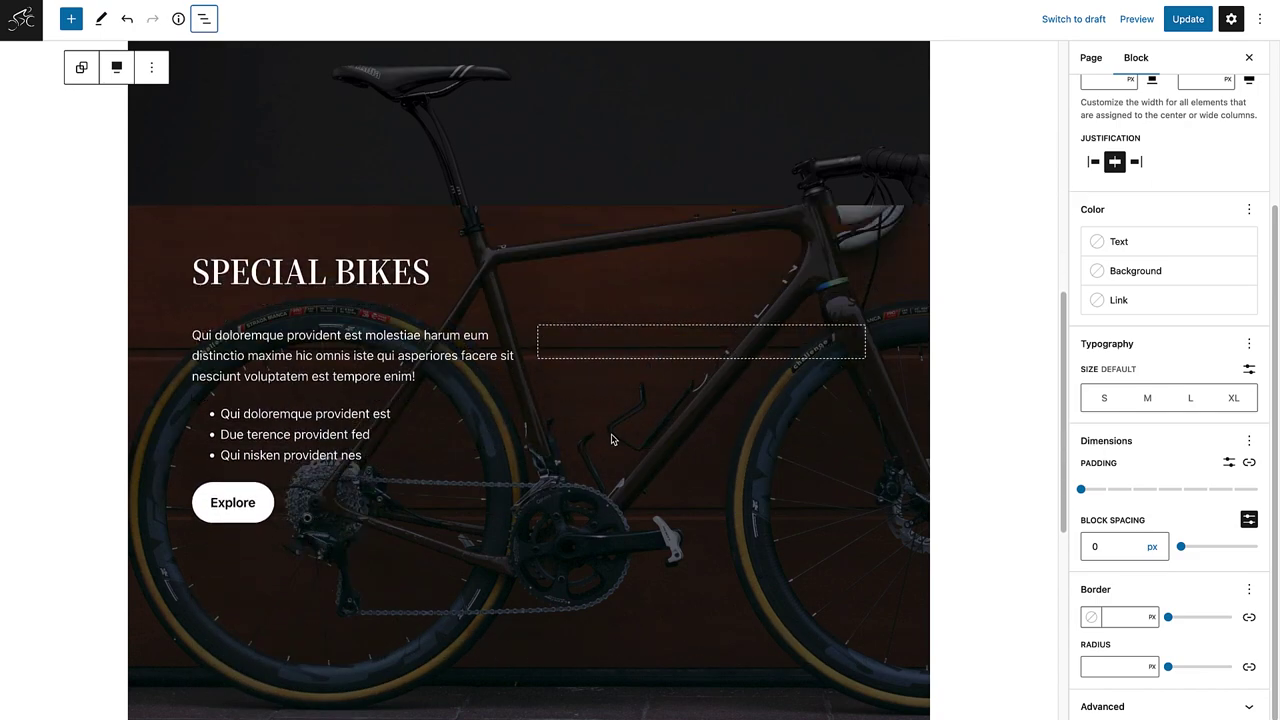
scroll(613, 439, "up", 2)
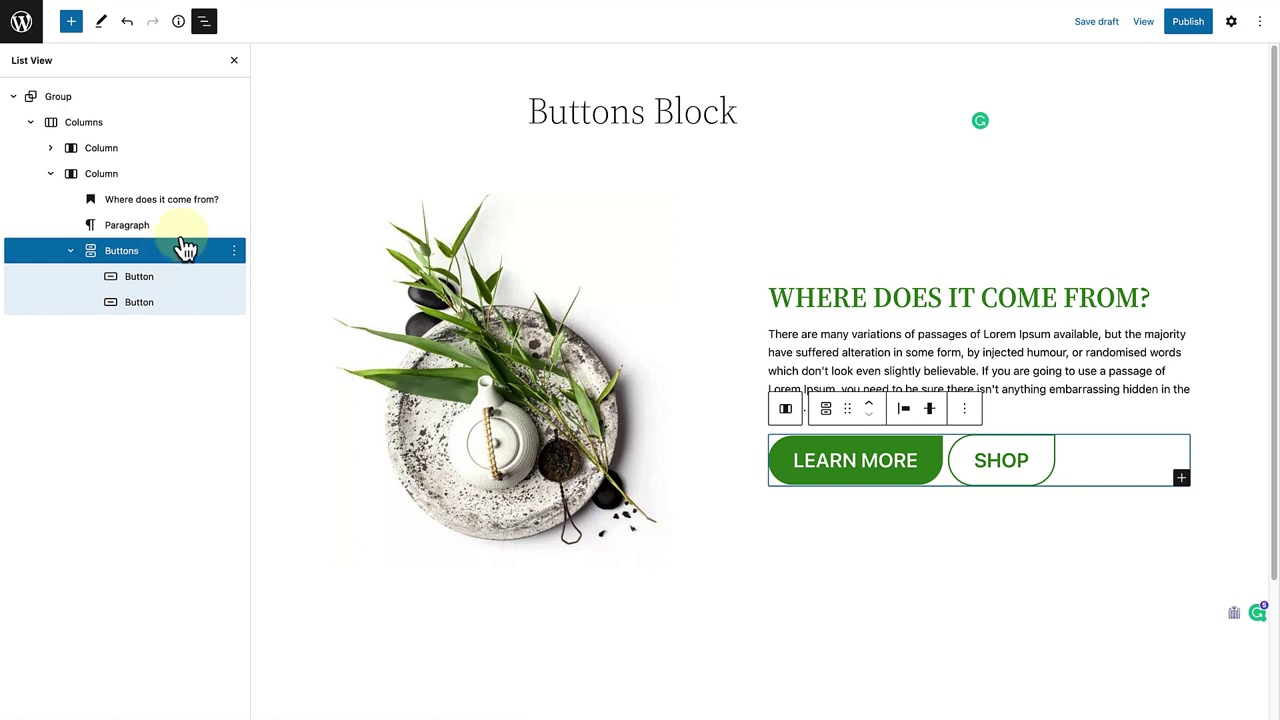
Step: Close the list view, show the Buttons block's settings, and set the block spacing between LEARN MORE and SHOP to 31 px
left_click(236, 60)
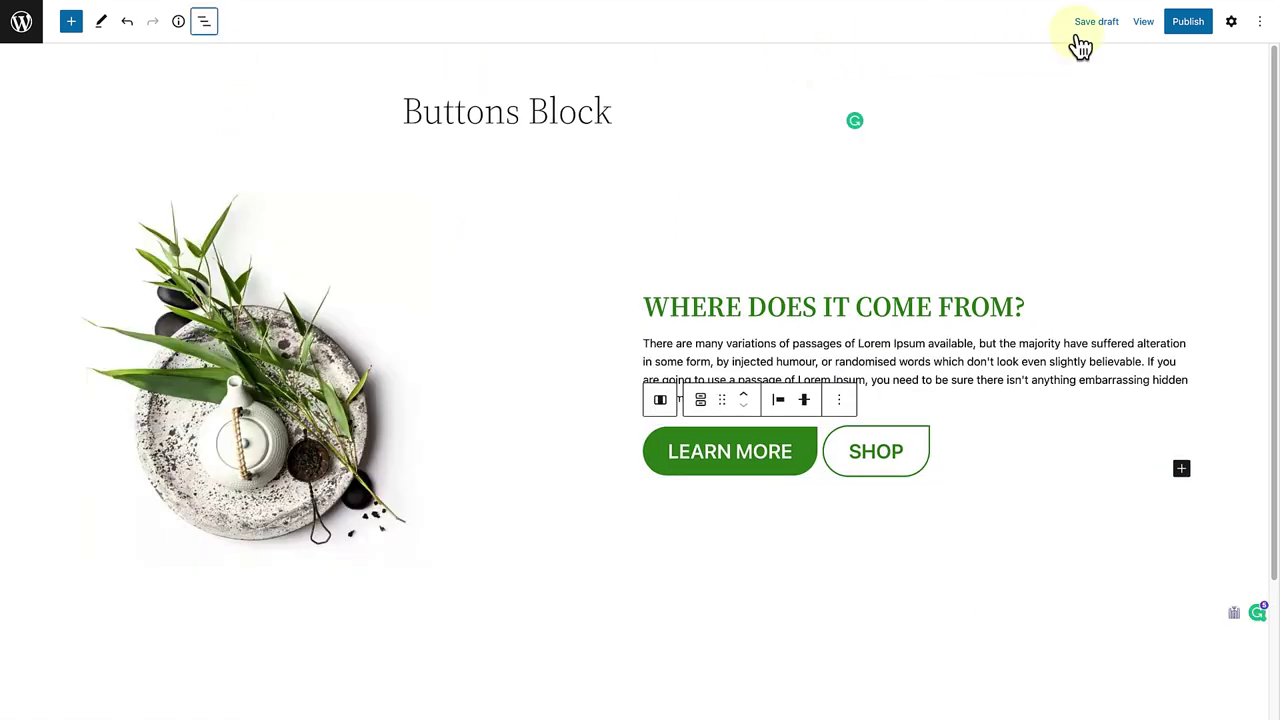
left_click(1231, 22)
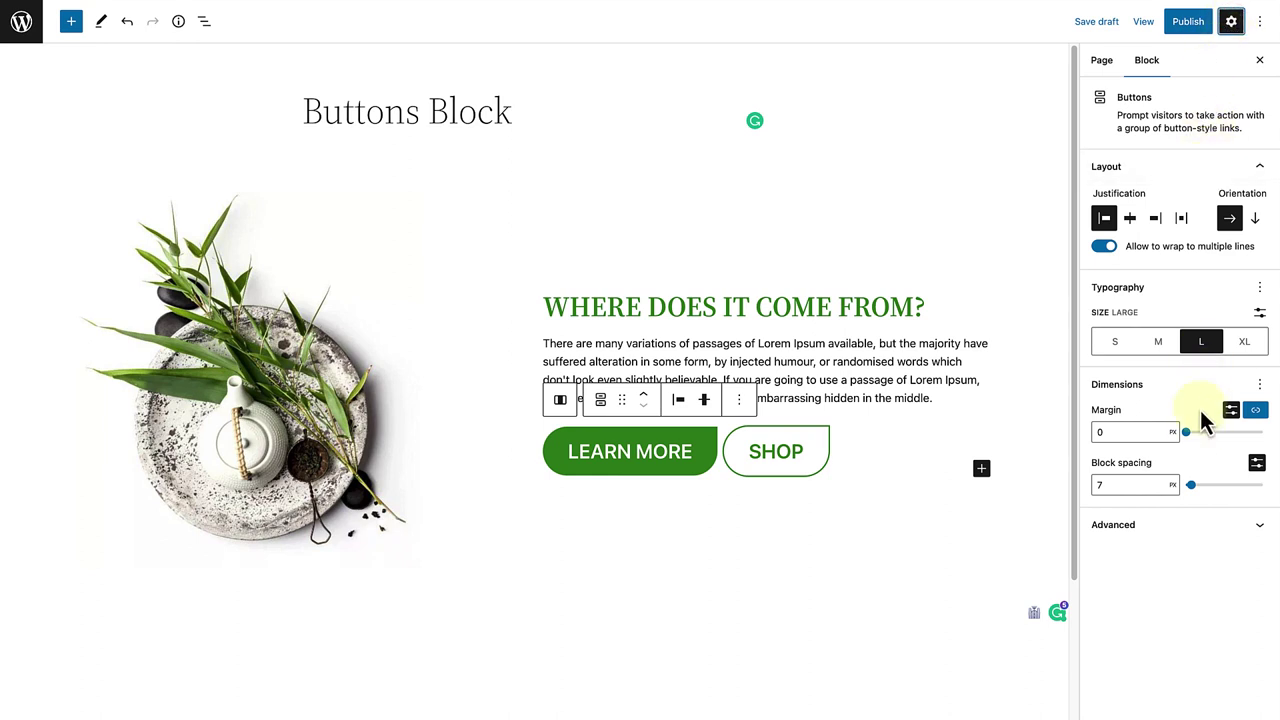
left_click(1192, 486)
left_click_drag(1193, 488, 1222, 488)
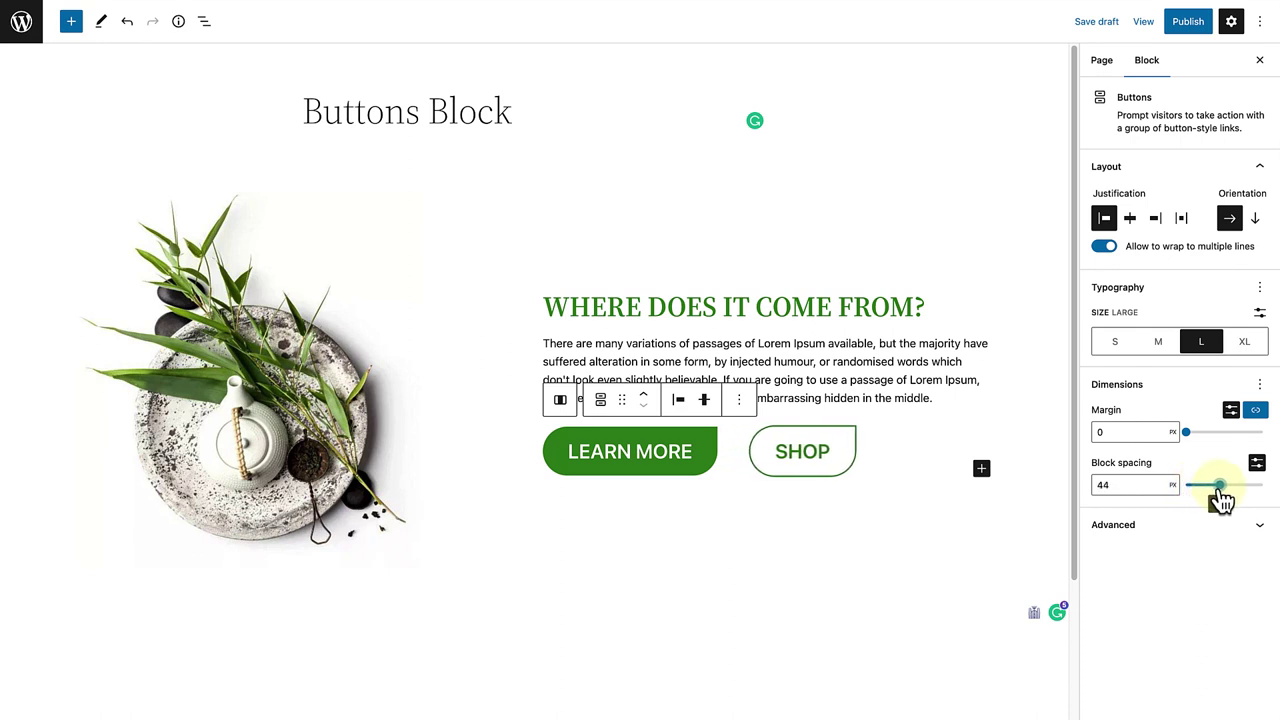
left_click_drag(1222, 500, 1206, 500)
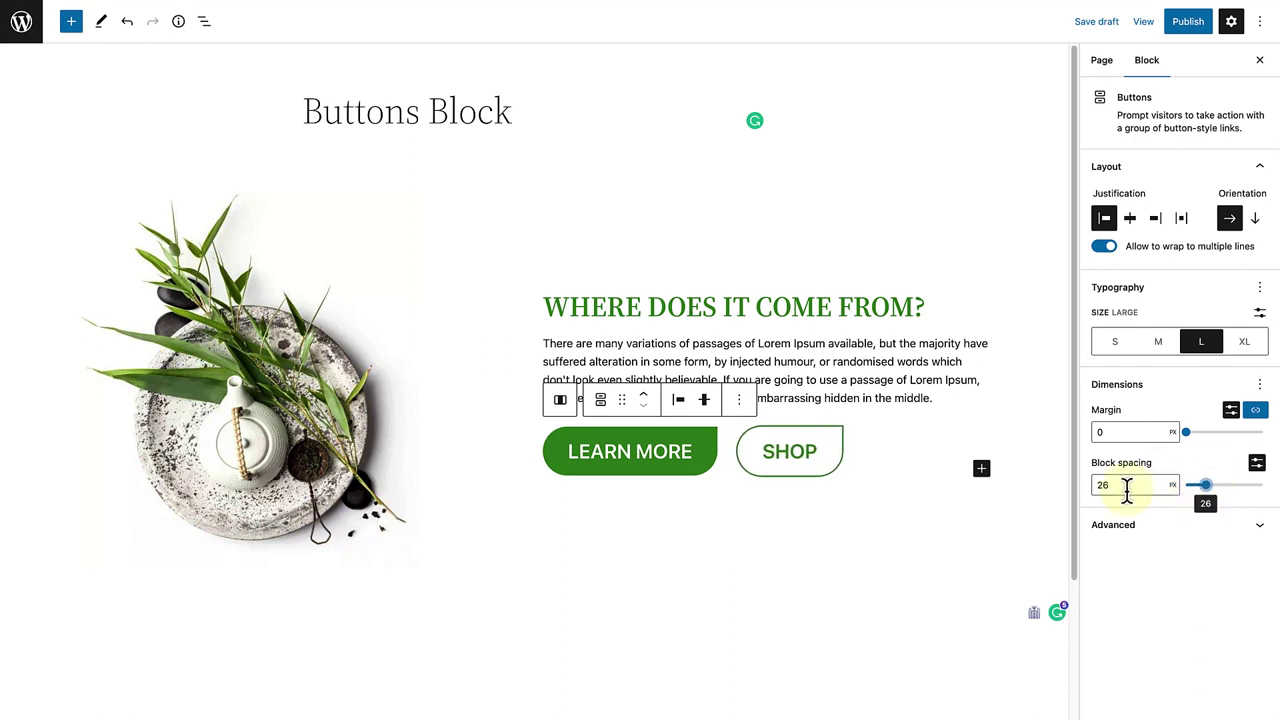
mouse_move(1110, 486)
left_mouse_down()
mouse_move(1121, 478)
mouse_move(1122, 494)
mouse_move(1122, 483)
left_mouse_up()
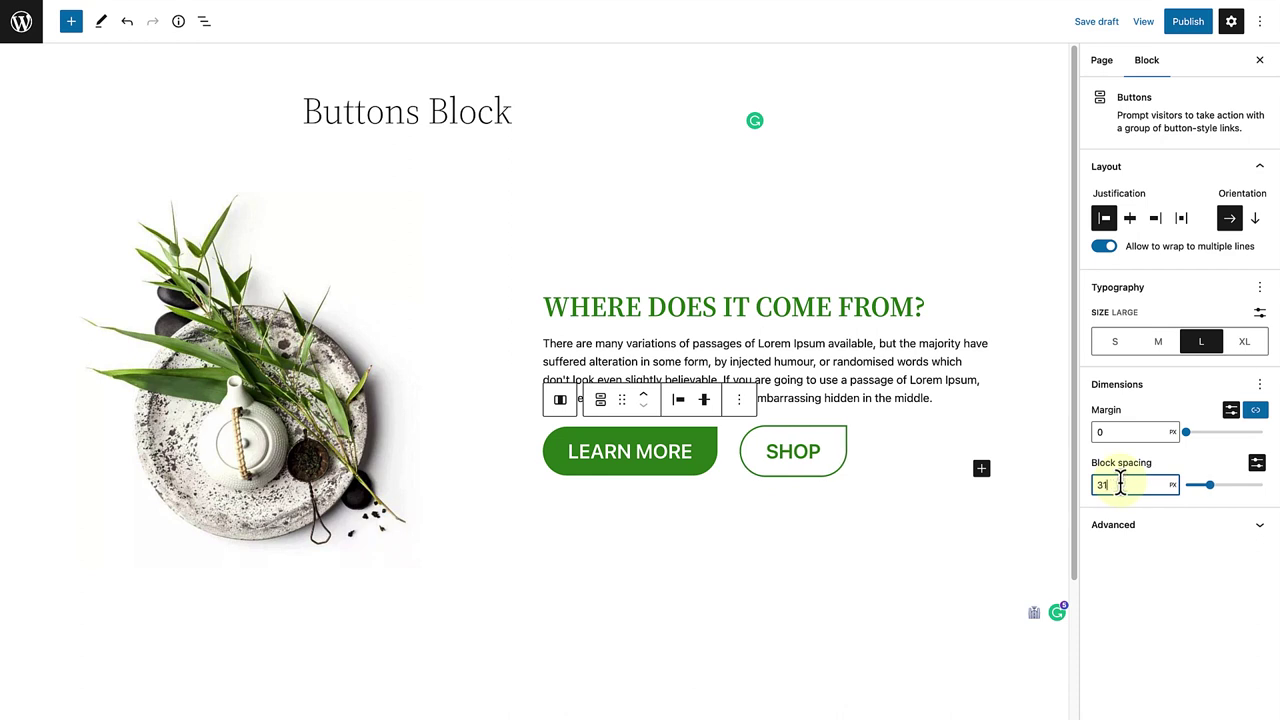
Step: Change the Buttons block to vertical orientation and increase its block spacing to 37 px
left_click(1258, 222)
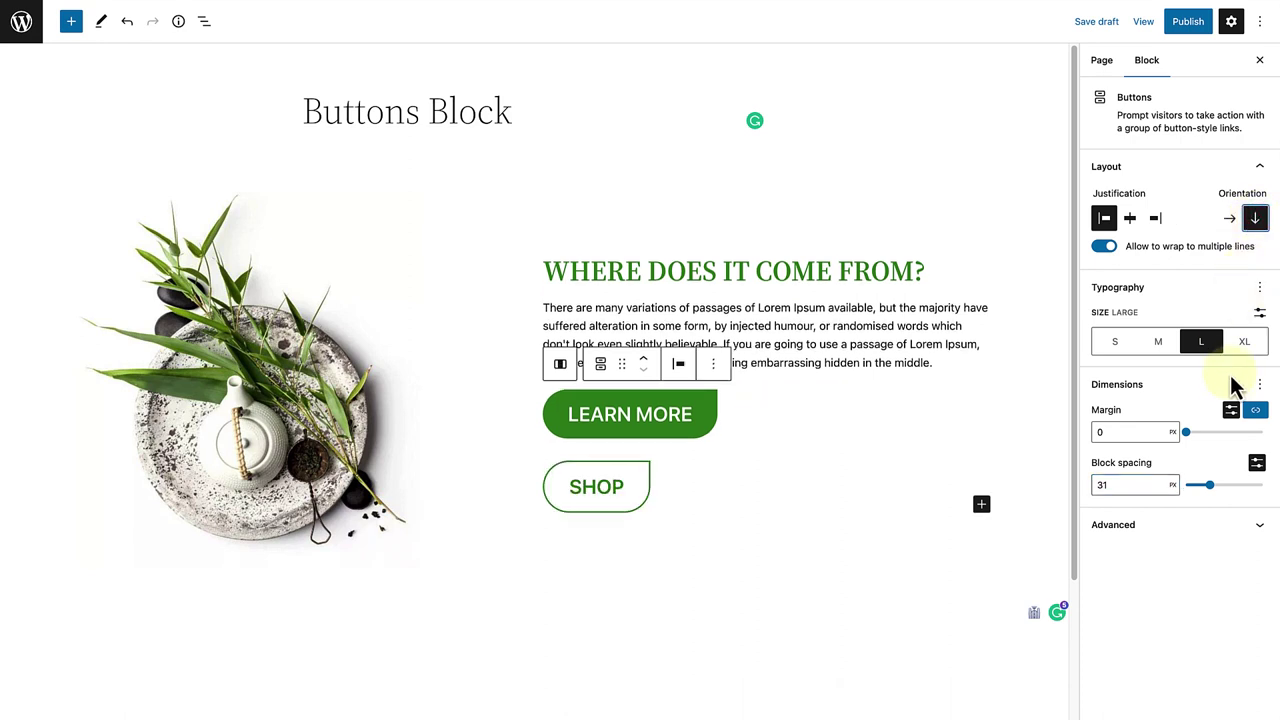
mouse_move(1215, 500)
left_mouse_down()
mouse_move(1229, 497)
mouse_move(1217, 500)
left_mouse_up()
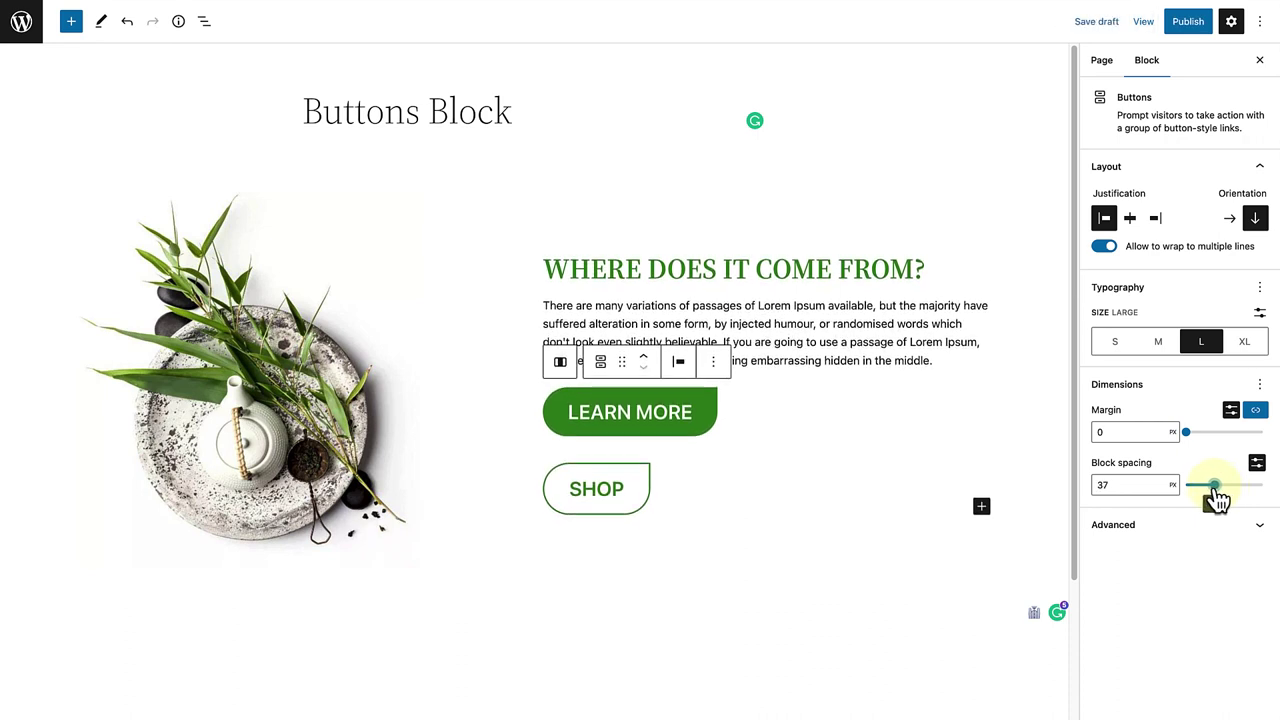